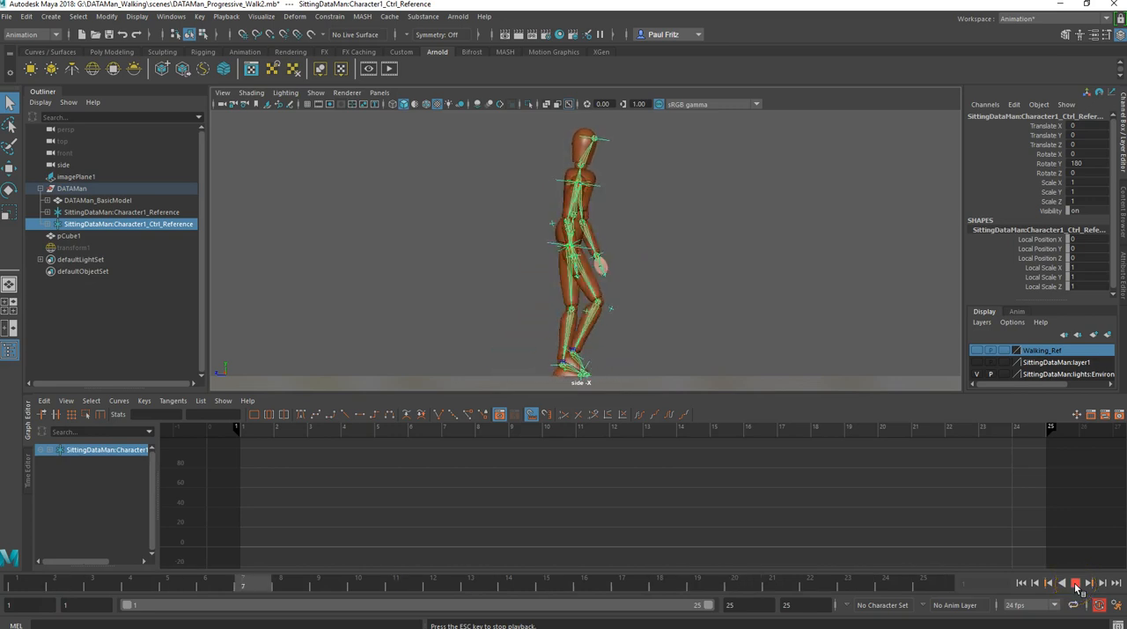
- Stop the playback, return to frame 1, and select the SittingDataMan:Character1_Ctrl_Reference node
{"action": "left_click", "coordinate": [1075, 583]}
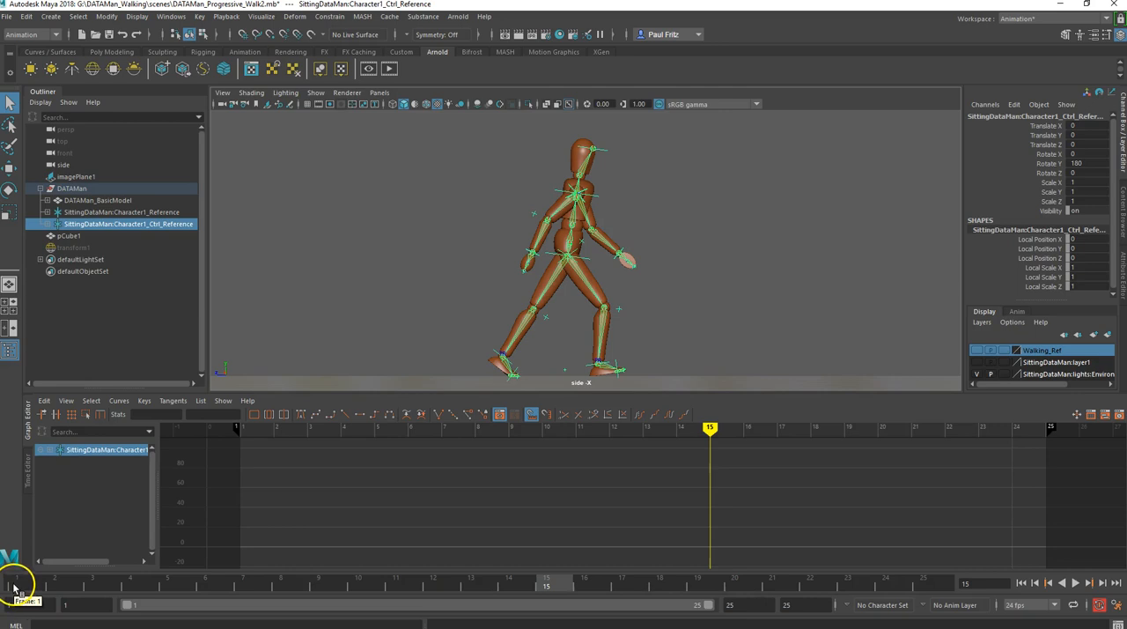
{"action": "left_click", "coordinate": [17, 584]}
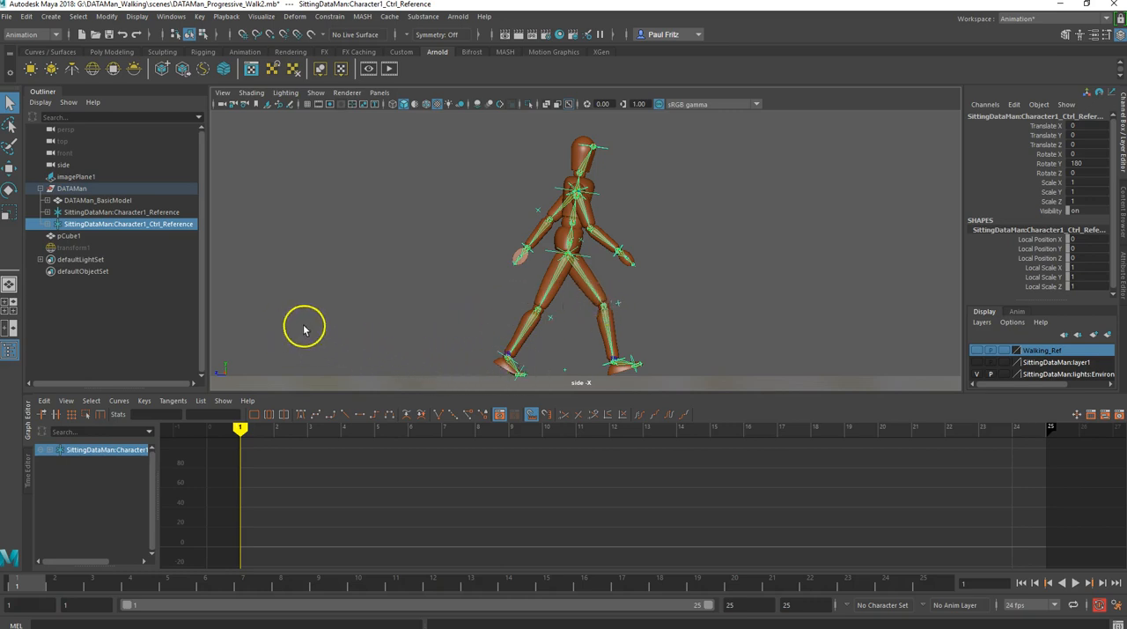
{"action": "left_click", "coordinate": [118, 214]}
{"action": "left_click", "coordinate": [119, 226]}
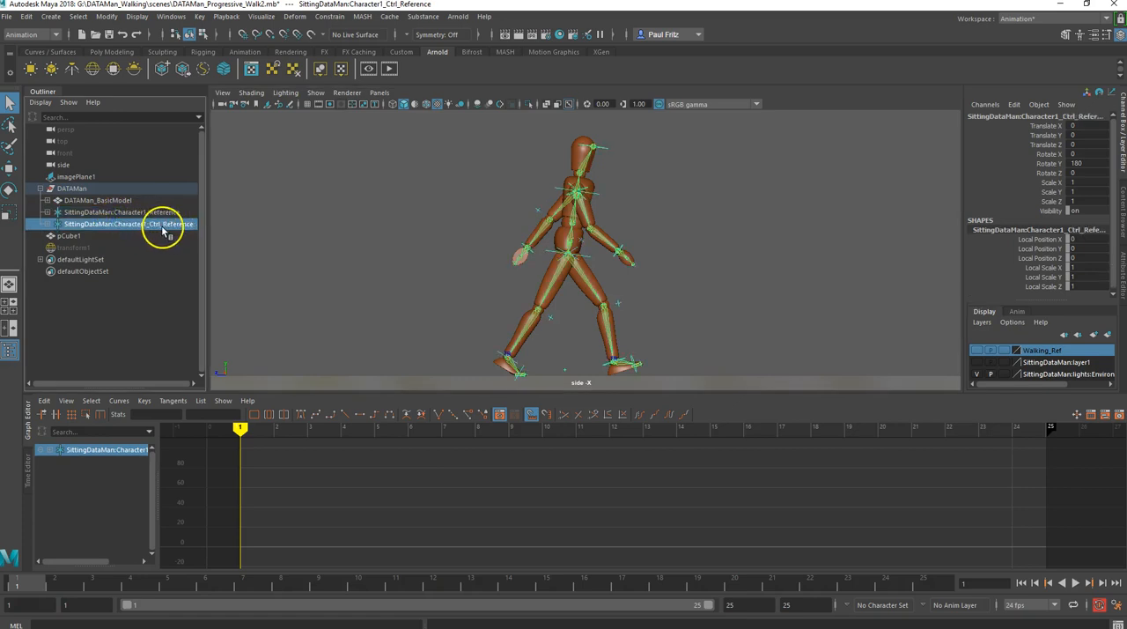
{"action": "left_click", "coordinate": [149, 203]}
{"action": "left_click", "coordinate": [137, 213]}
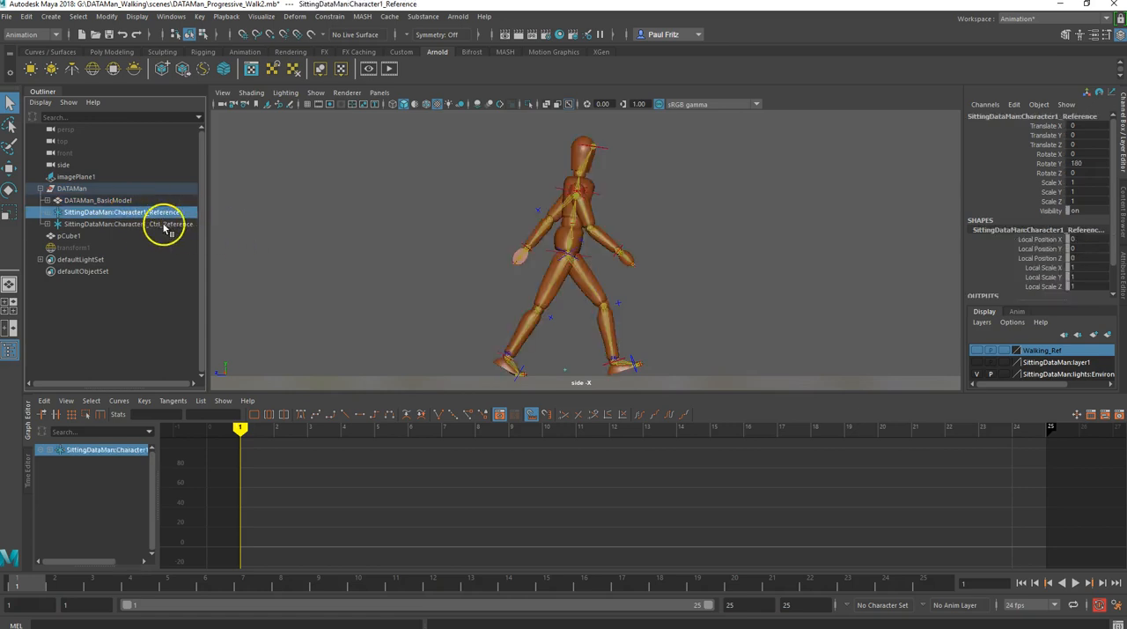
{"action": "left_click", "coordinate": [121, 226]}
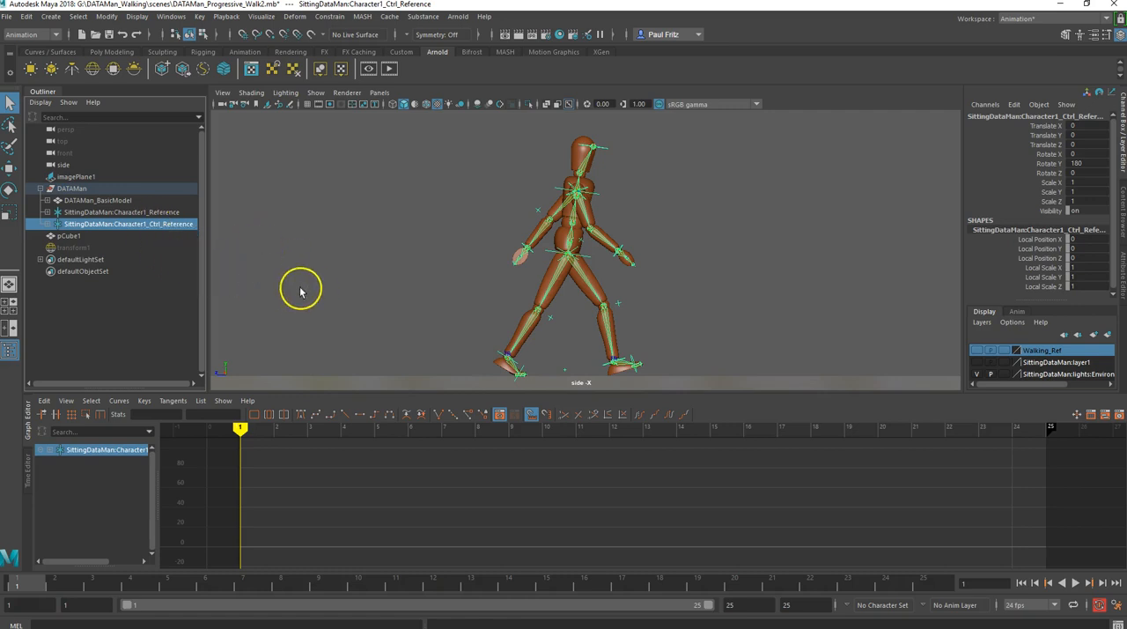
- Show the grid in the side view and compare the walking poses at frames 1 and 13
{"action": "left_click", "coordinate": [305, 104]}
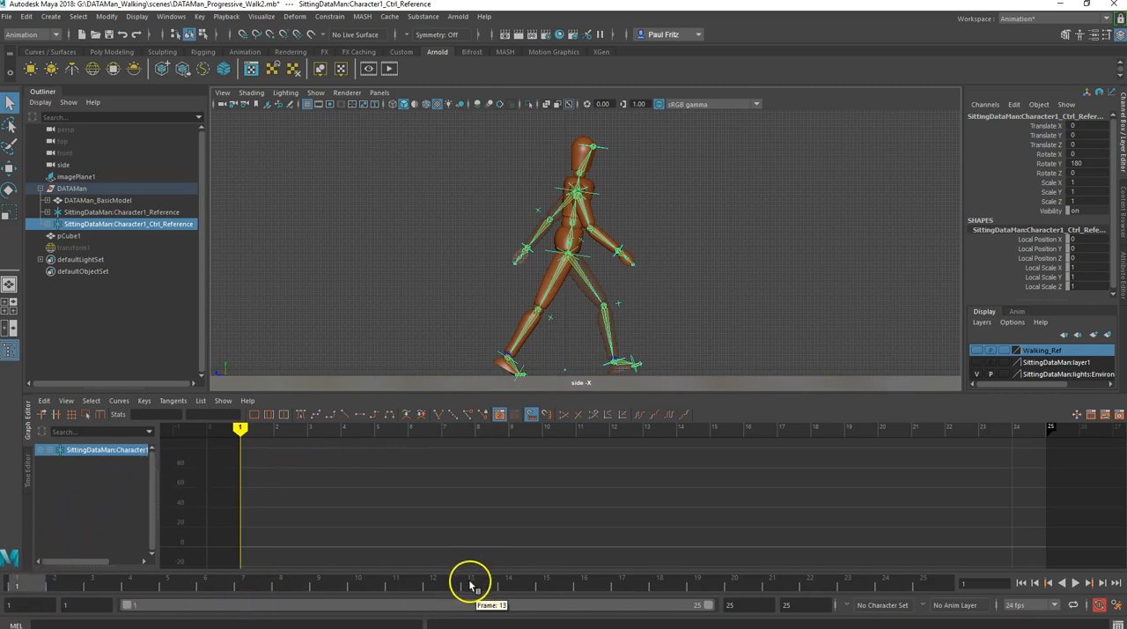
{"action": "left_click", "coordinate": [471, 584]}
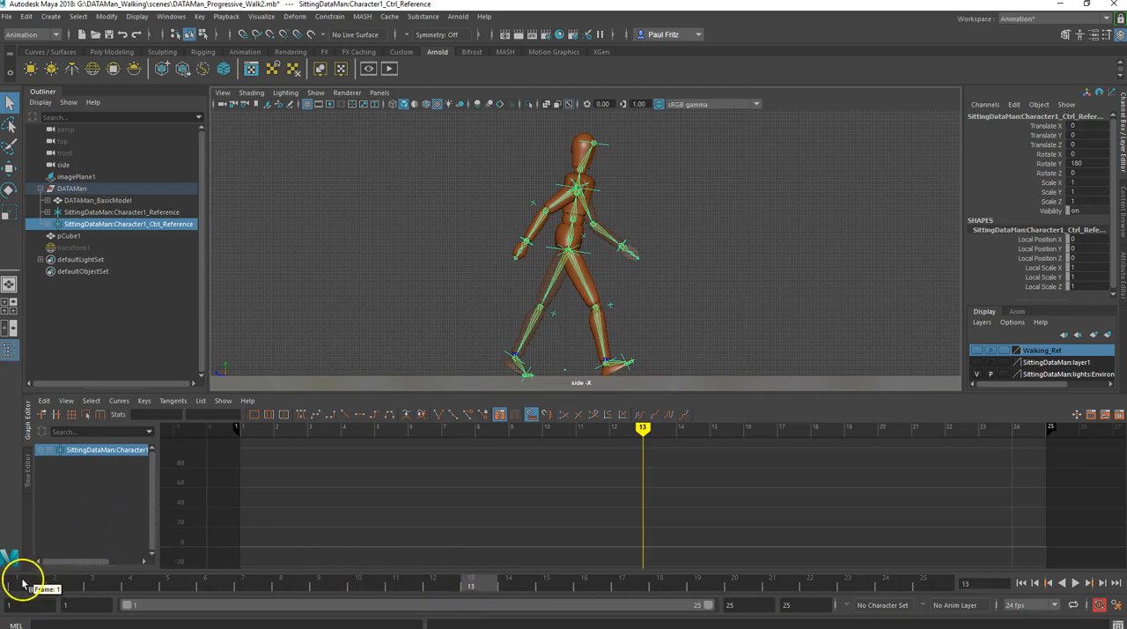
{"action": "left_click", "coordinate": [24, 582]}
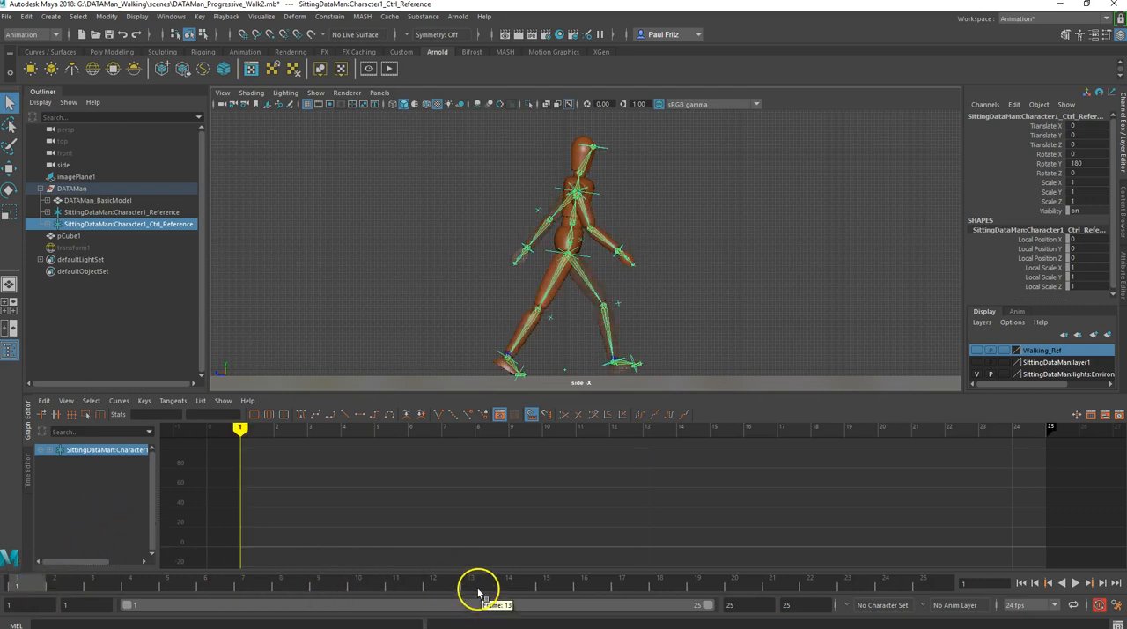
{"action": "left_click", "coordinate": [473, 586]}
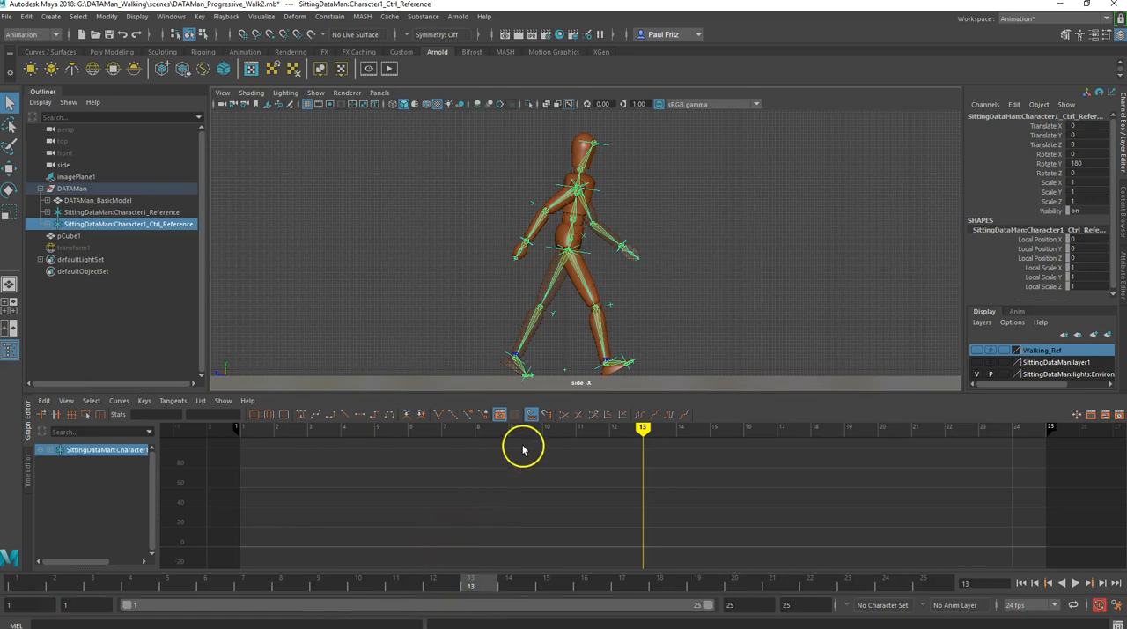
{"action": "scroll", "coordinate": [583, 381], "scroll_direction": "up", "scroll_amount": 5}
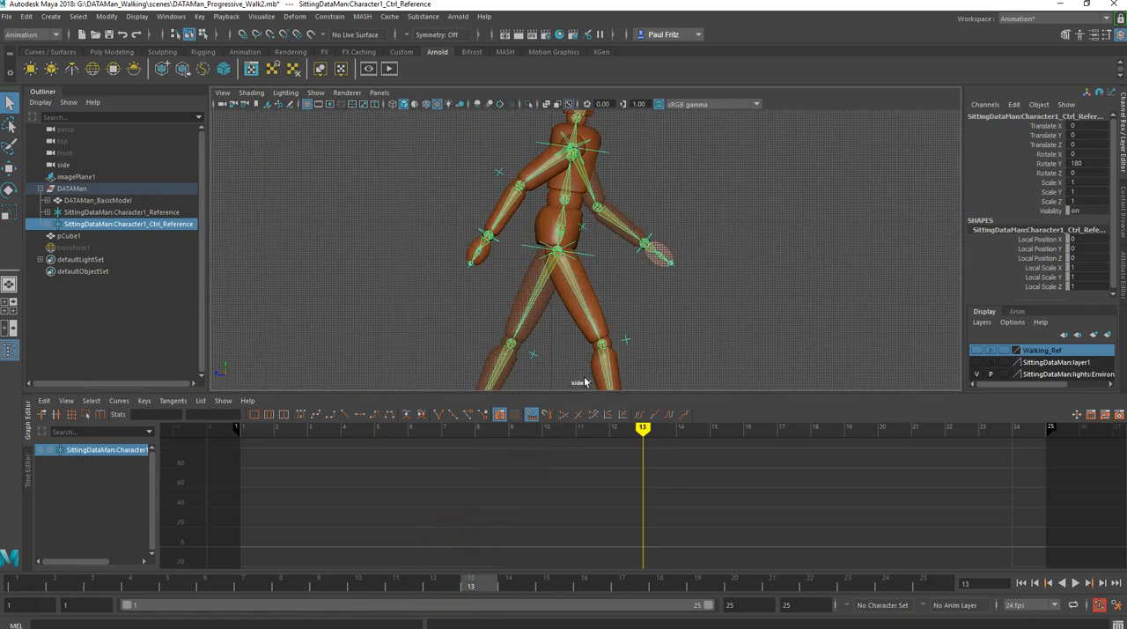
{"action": "middle_click_drag", "start_coordinate": [577, 371], "coordinate": [587, 187], "text": "alt"}
{"action": "scroll", "coordinate": [580, 304], "scroll_direction": "up", "scroll_amount": 1}
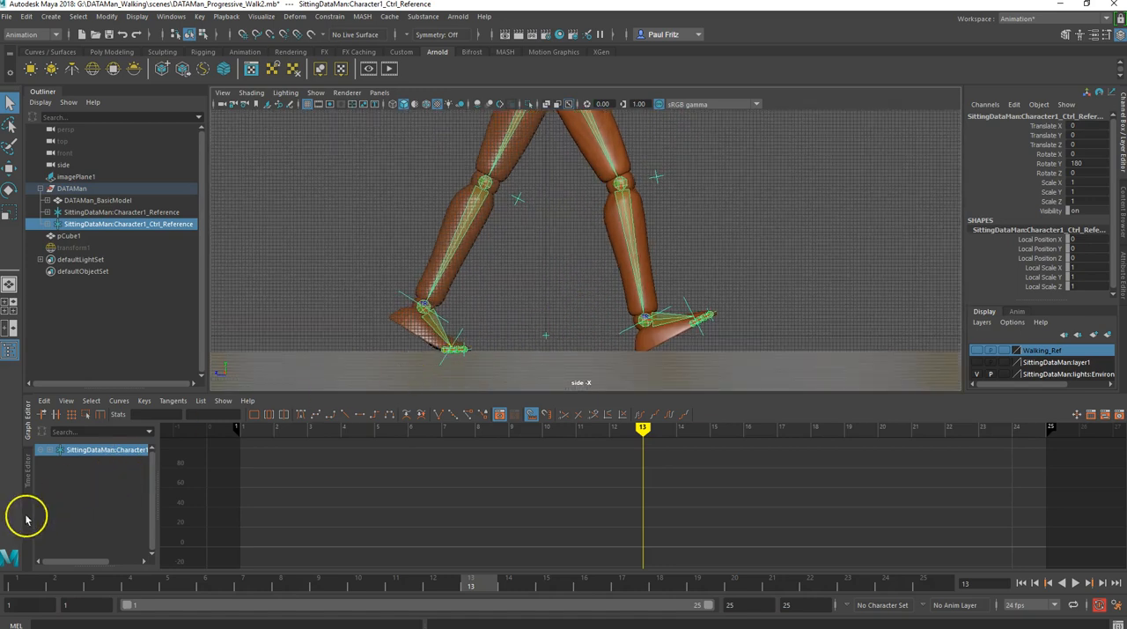
{"action": "left_click", "coordinate": [16, 587]}
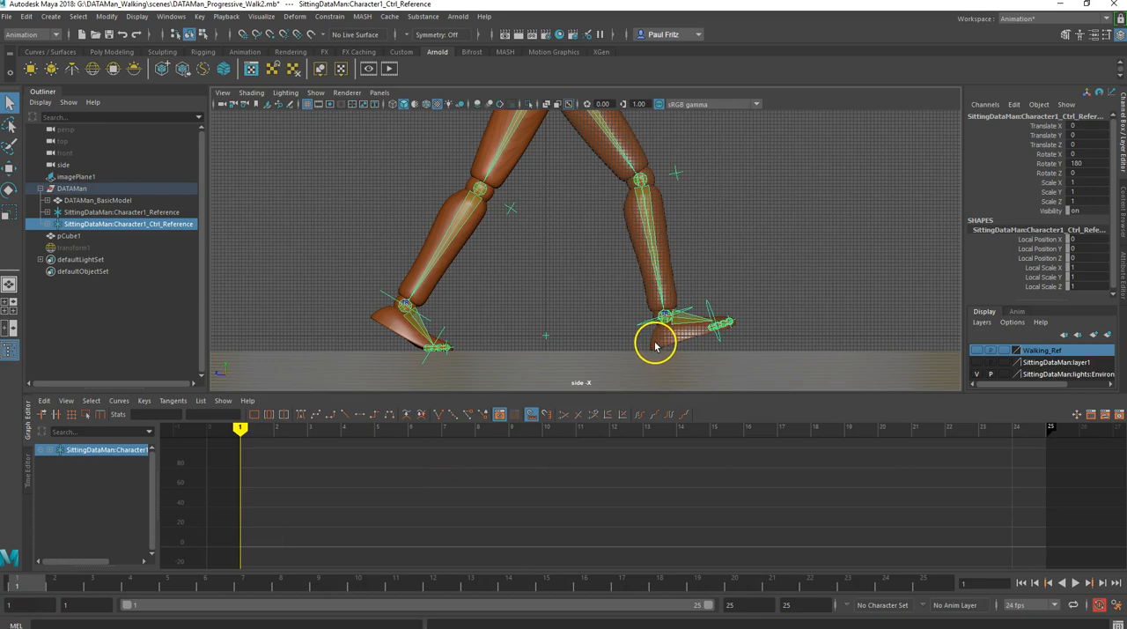
- Examine where the heel and toe land on the grid at frames 1 and 13, close up
{"action": "middle_click_drag", "start_coordinate": [655, 342], "coordinate": [581, 347], "text": "alt"}
{"action": "scroll", "coordinate": [591, 343], "scroll_direction": "up", "scroll_amount": 2}
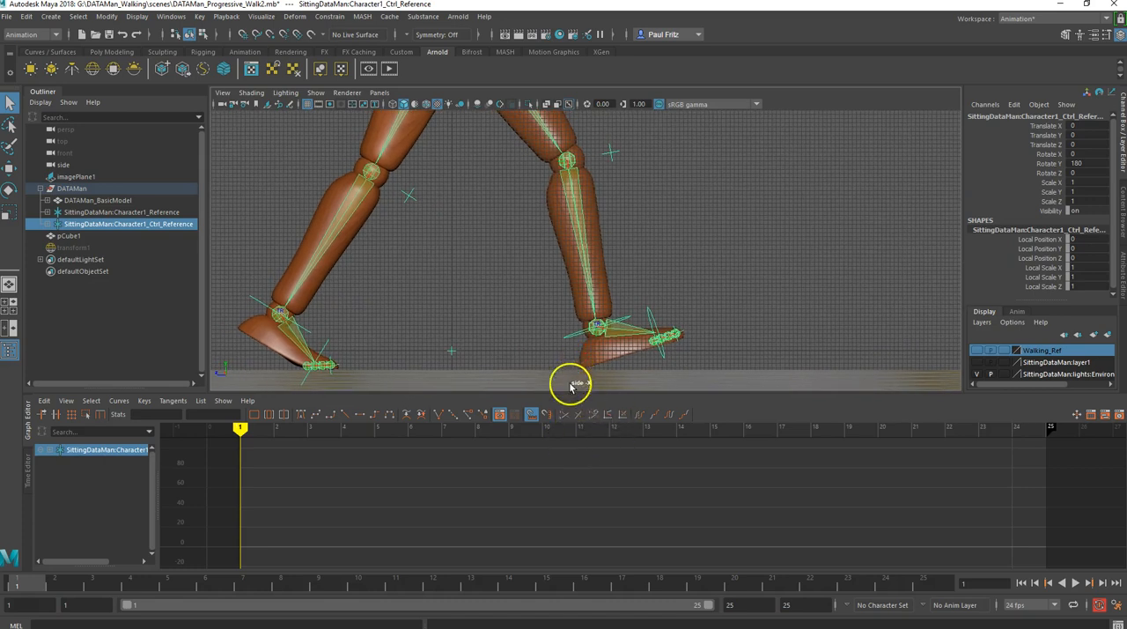
{"action": "left_click_drag", "start_coordinate": [565, 356], "coordinate": [564, 353], "text": "alt"}
{"action": "middle_click_drag", "start_coordinate": [564, 353], "coordinate": [562, 367], "text": "alt"}
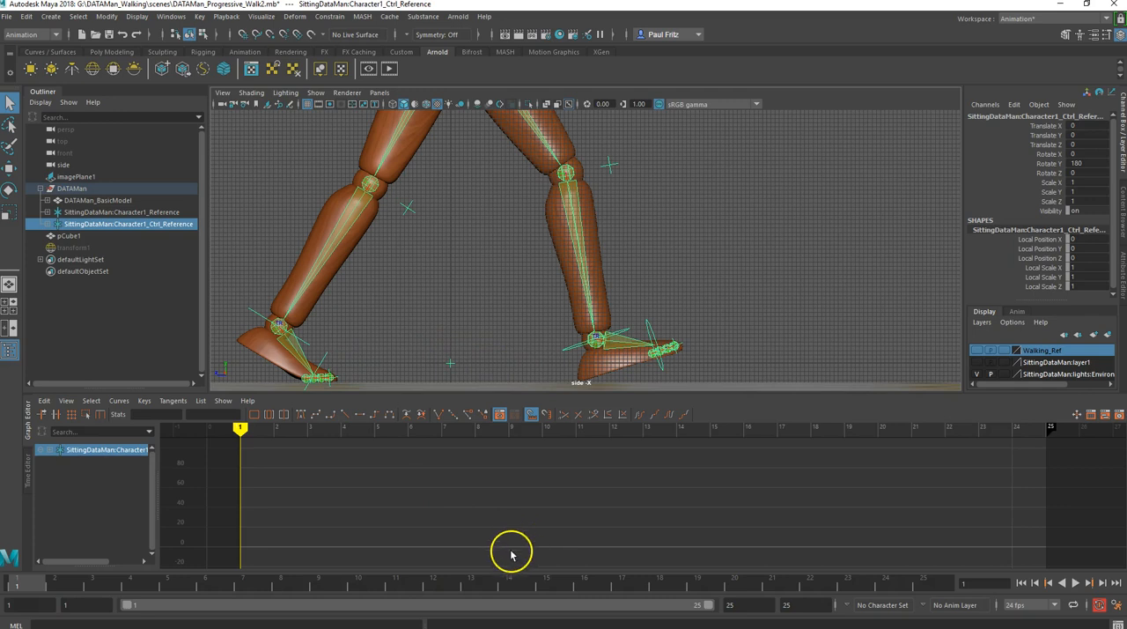
{"action": "left_click", "coordinate": [471, 581]}
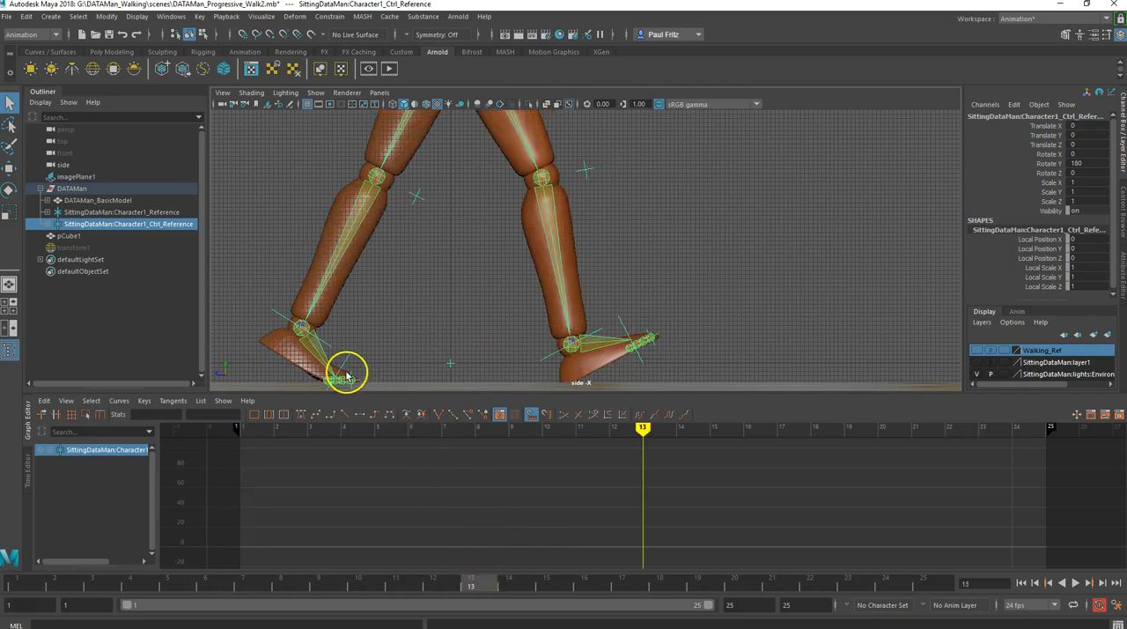
{"action": "left_click_drag", "start_coordinate": [298, 345], "coordinate": [285, 342]}
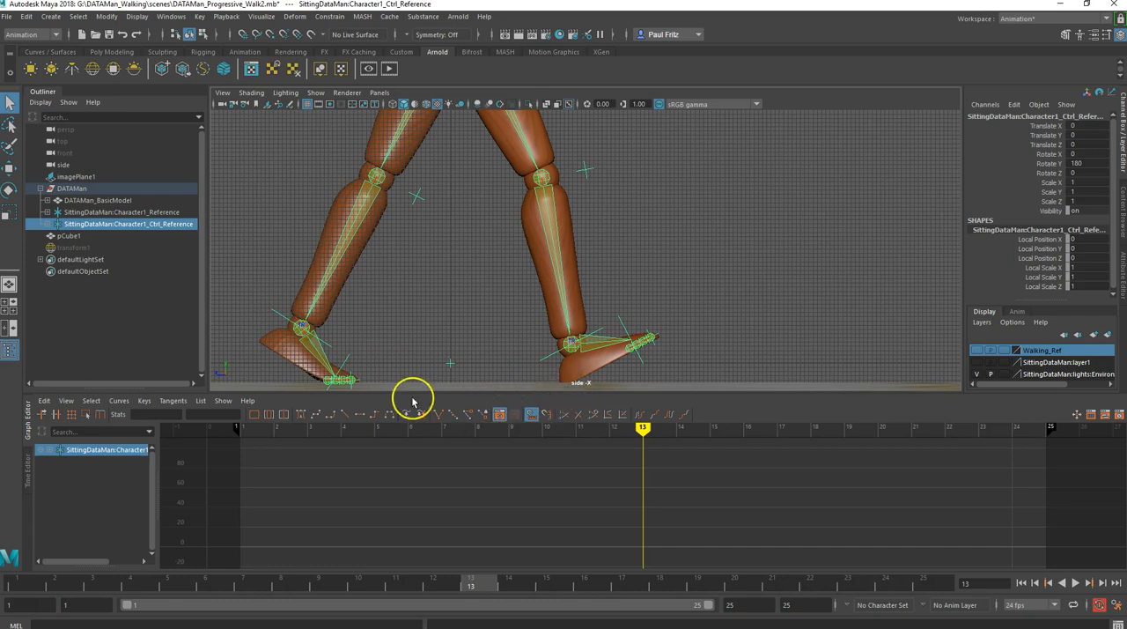
{"action": "left_click", "coordinate": [22, 582]}
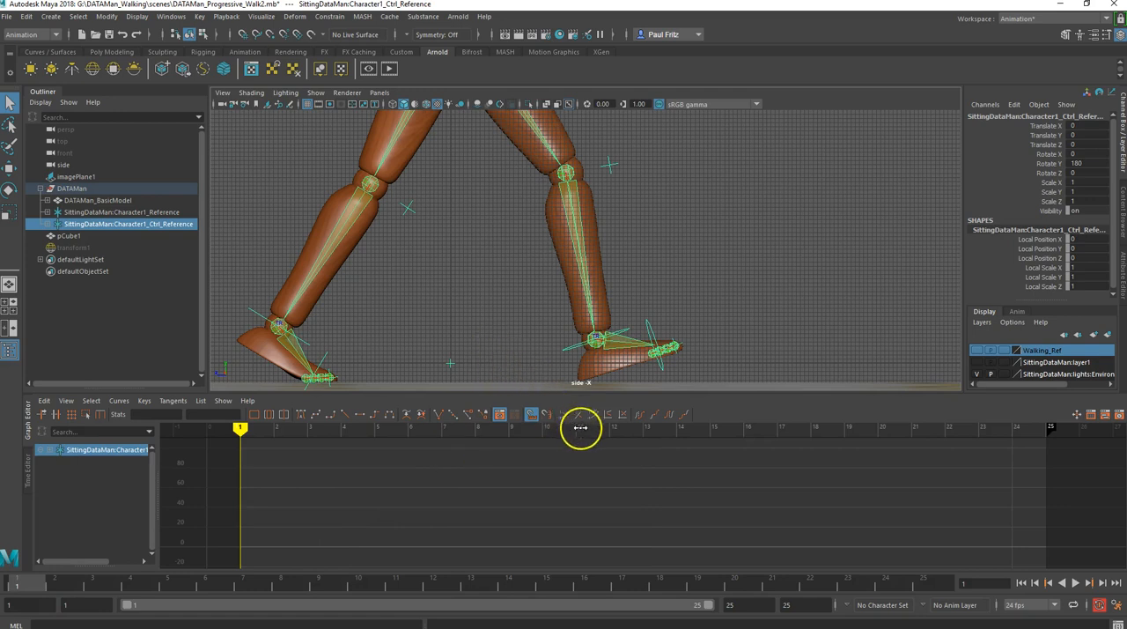
{"action": "left_click", "coordinate": [475, 584]}
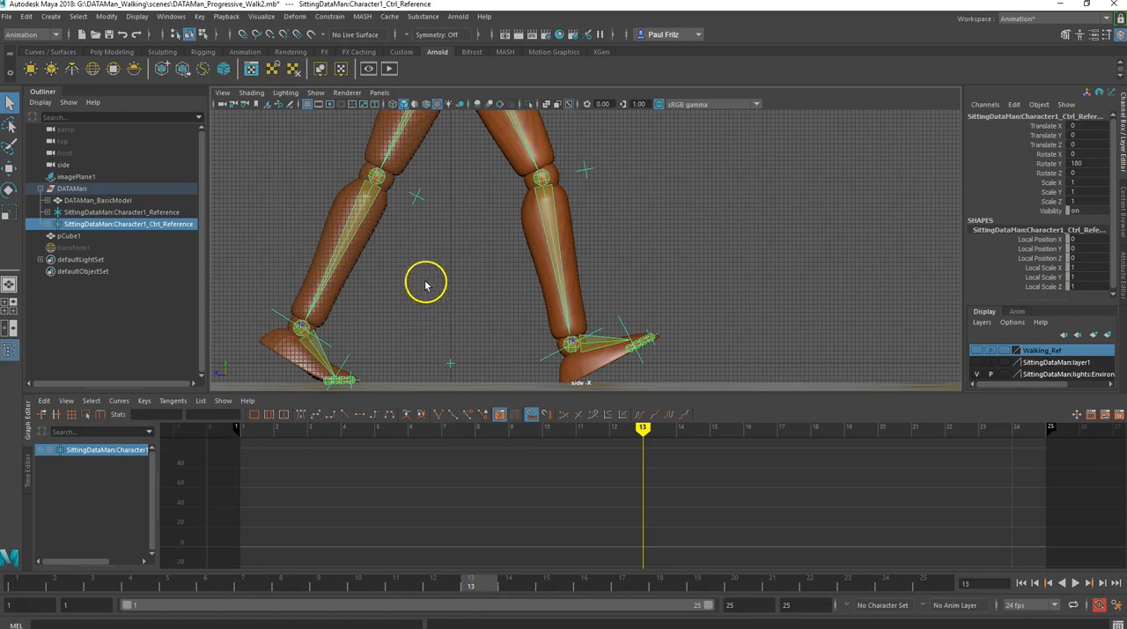
- Try moving the control reference forward to Translate Z -75.477 at frame 13 with the Move tool, and undo it
{"action": "left_click", "coordinate": [9, 168]}
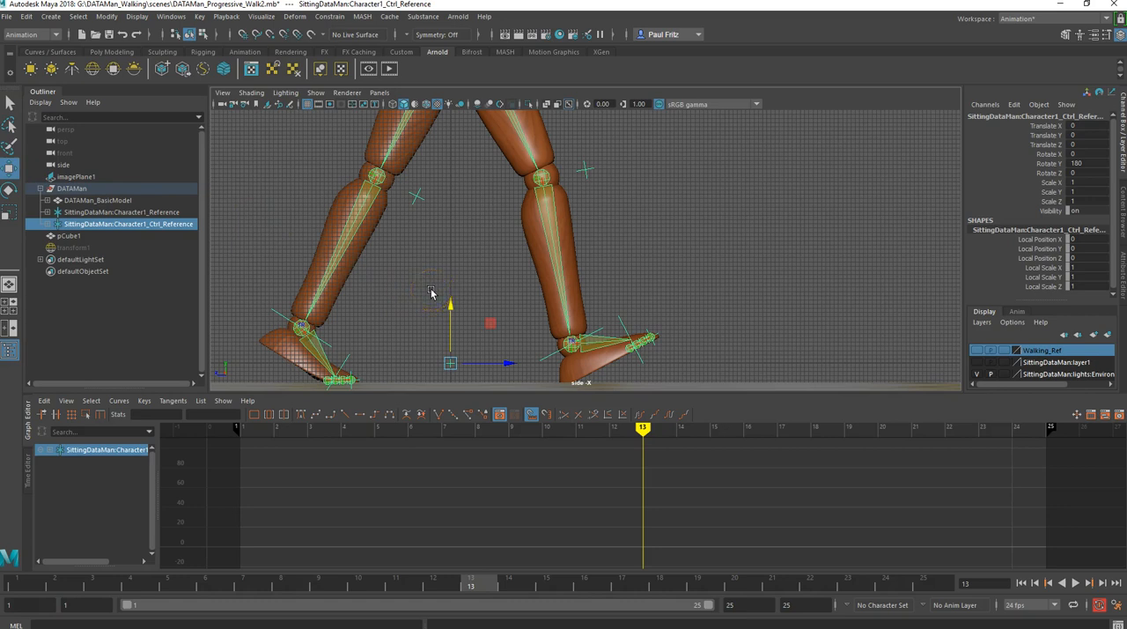
{"action": "middle_click_drag", "start_coordinate": [431, 294], "coordinate": [750, 350]}
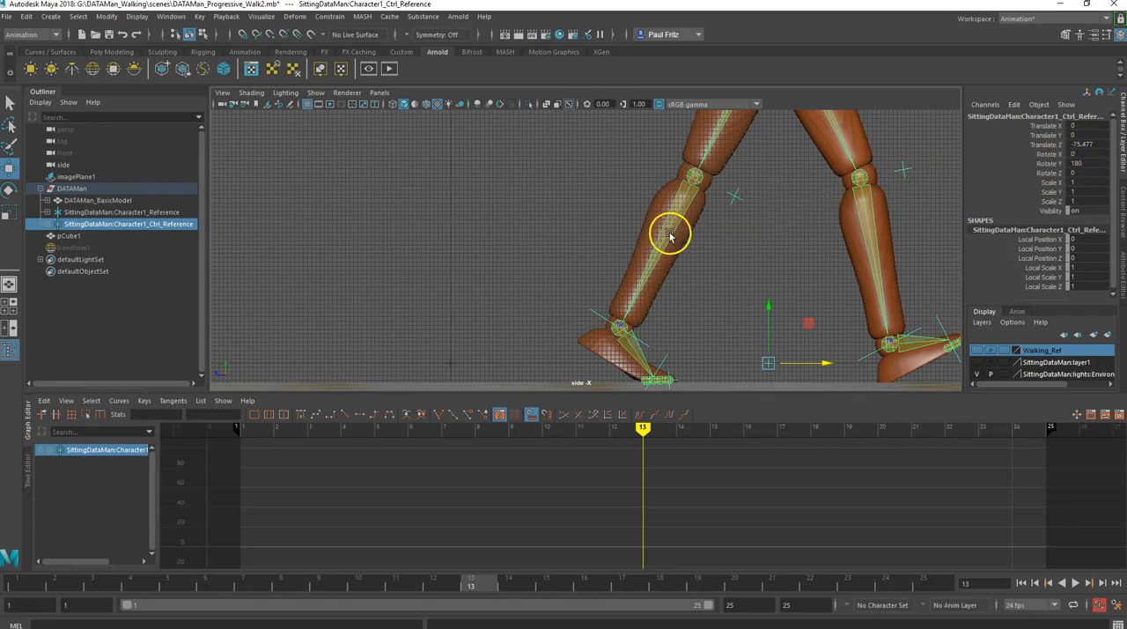
{"action": "key", "text": "ctrl+z"}
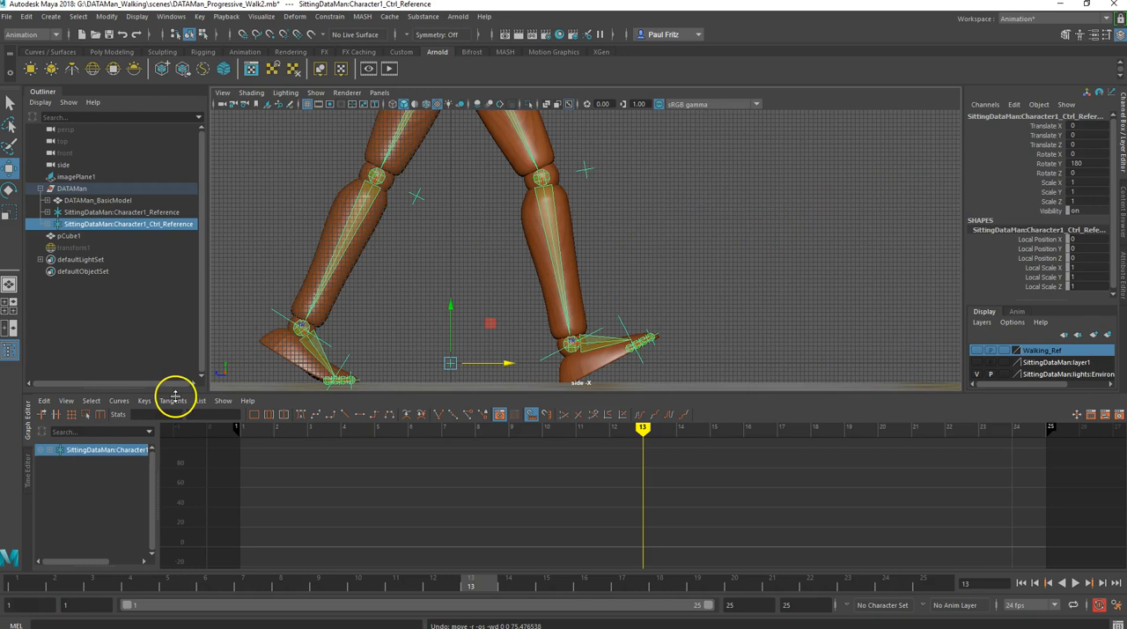
- Try moving the control reference forward to Translate Z -80.938 at frame 1, and undo the move
{"action": "left_click", "coordinate": [15, 582]}
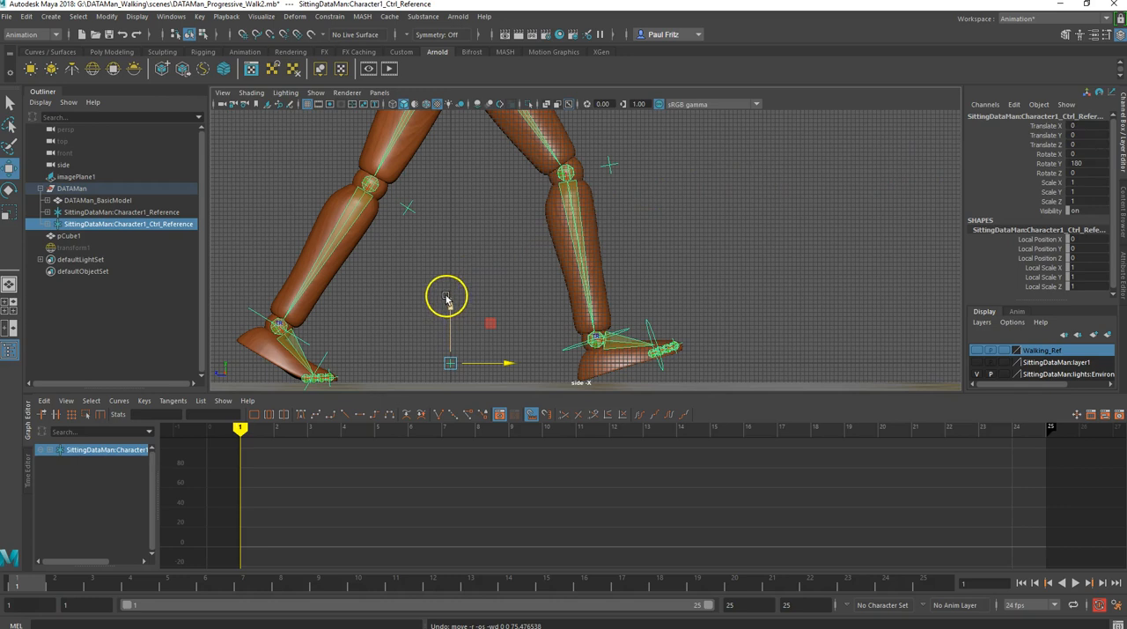
{"action": "middle_click_drag", "start_coordinate": [466, 297], "coordinate": [809, 347]}
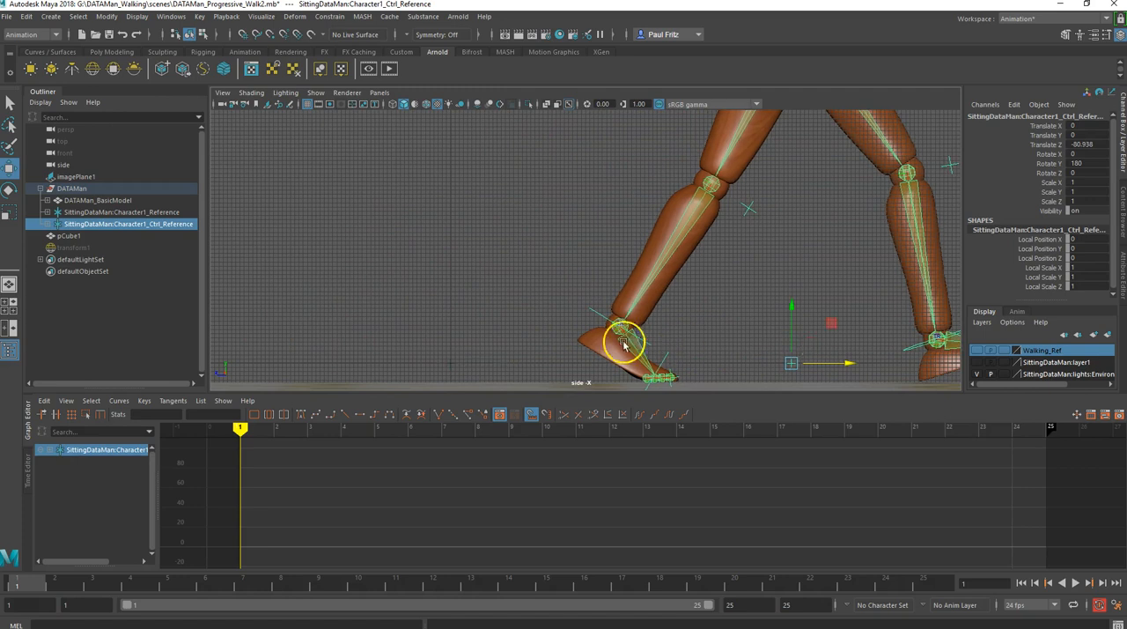
{"action": "key", "text": "ctrl+z"}
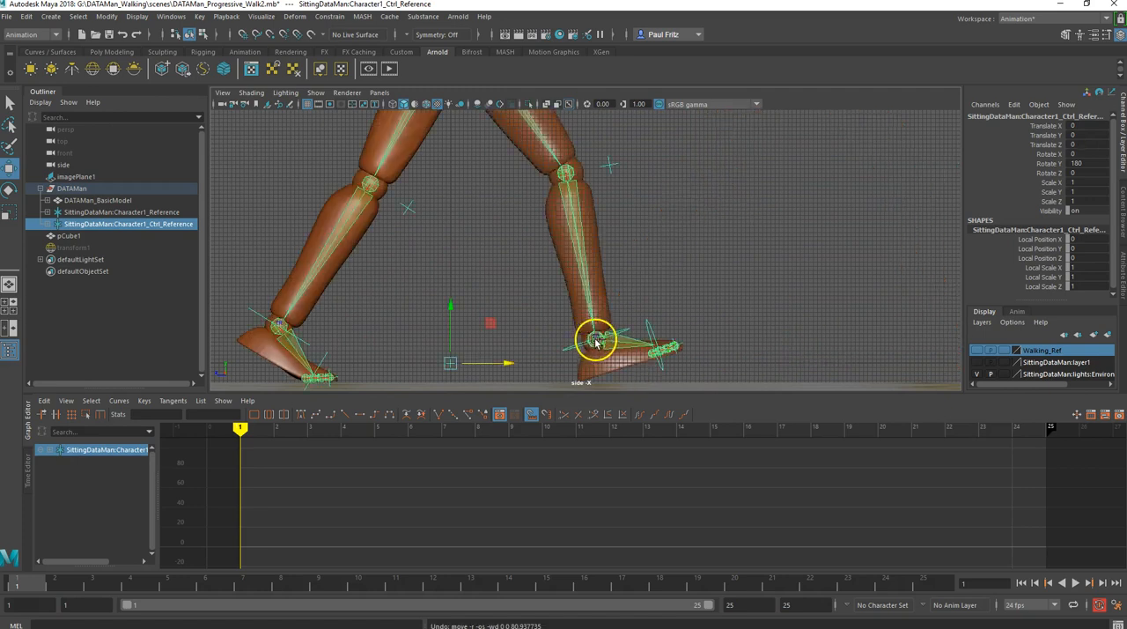
- Try the forward move to Translate Z -75.477 again from frame 13, compare the feet at frame 1, and undo it
{"action": "left_click", "coordinate": [475, 584]}
{"action": "middle_click_drag", "start_coordinate": [493, 288], "coordinate": [812, 340]}
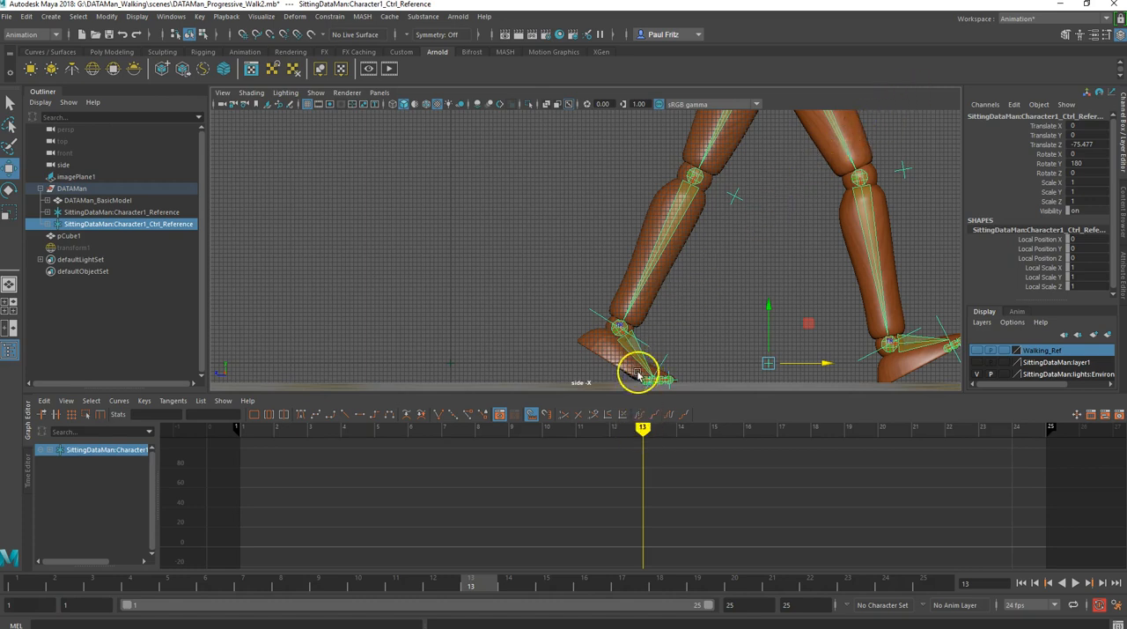
{"action": "scroll", "coordinate": [623, 317], "scroll_direction": "down", "scroll_amount": 1}
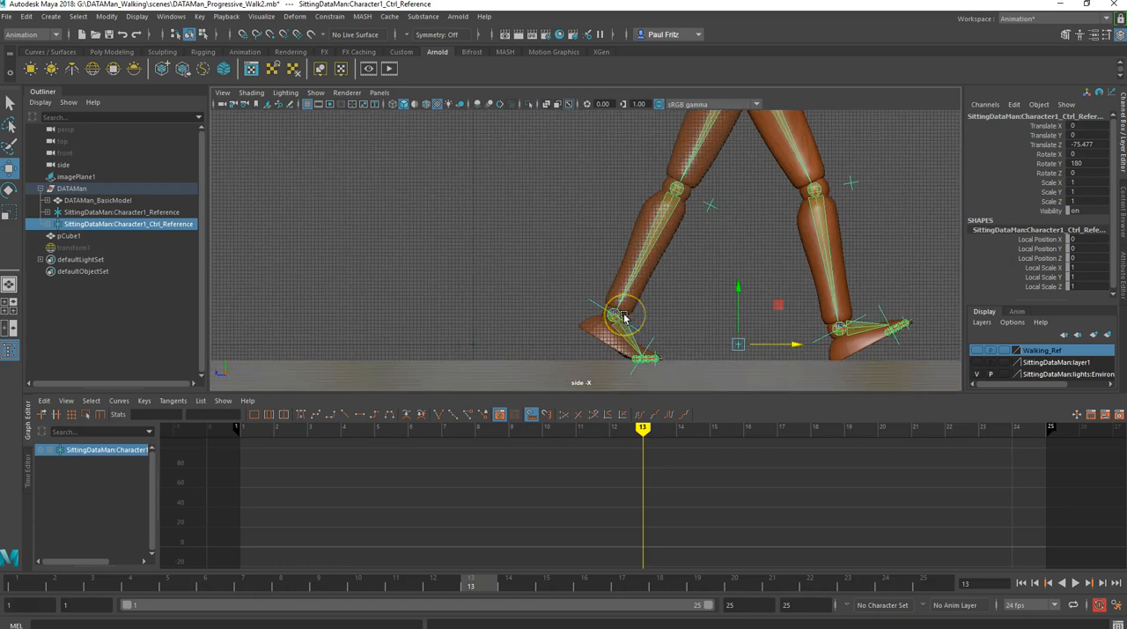
{"action": "scroll", "coordinate": [624, 317], "scroll_direction": "up", "scroll_amount": 1}
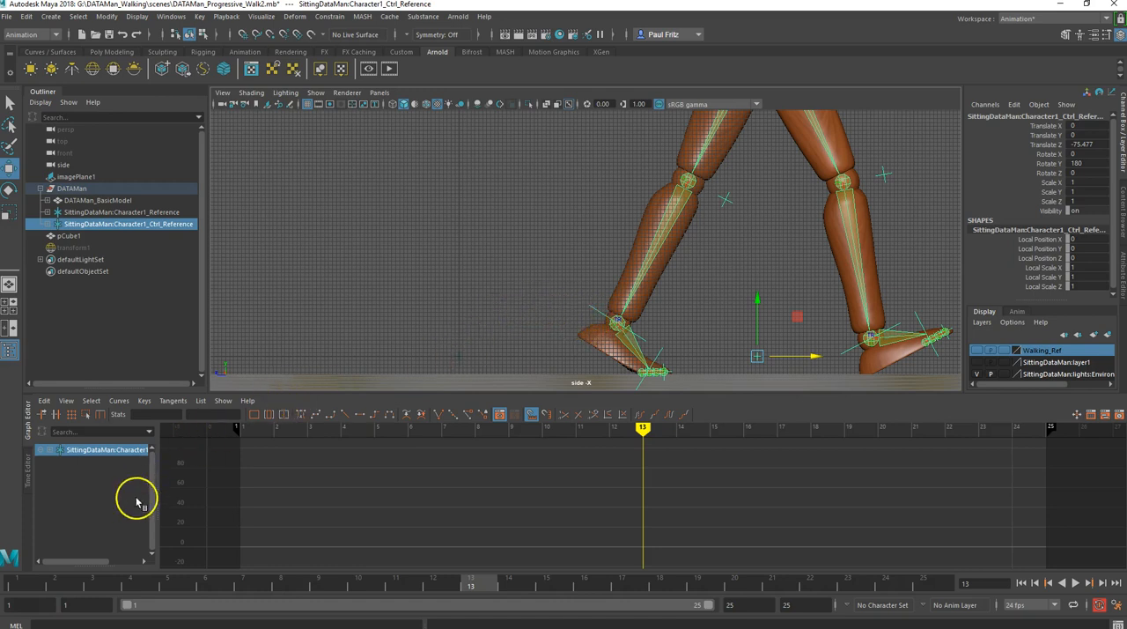
{"action": "left_click", "coordinate": [17, 581]}
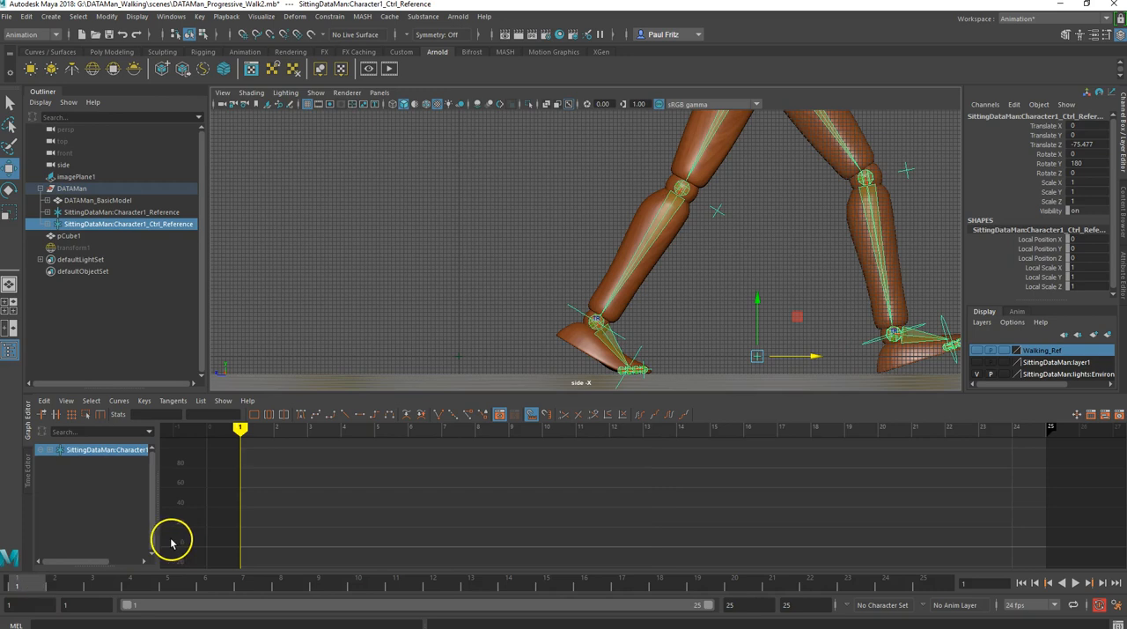
{"action": "key", "text": "ctrl+z"}
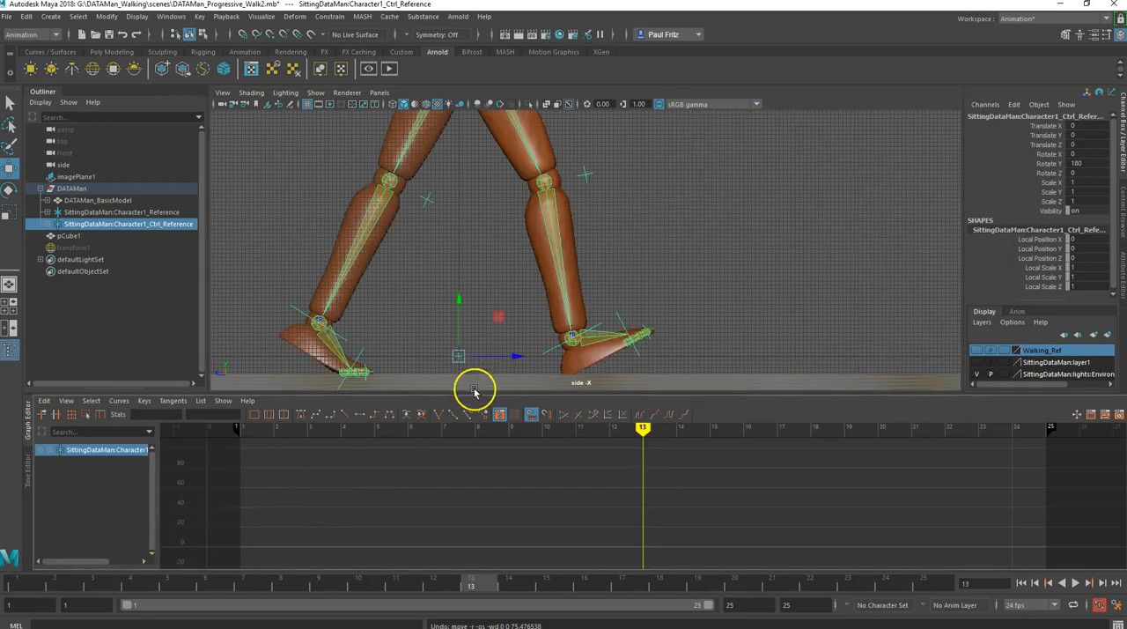
- Play the walk cycle in place, stop it, and bring the whole character into view
{"action": "scroll", "coordinate": [510, 298], "scroll_direction": "down", "scroll_amount": 3}
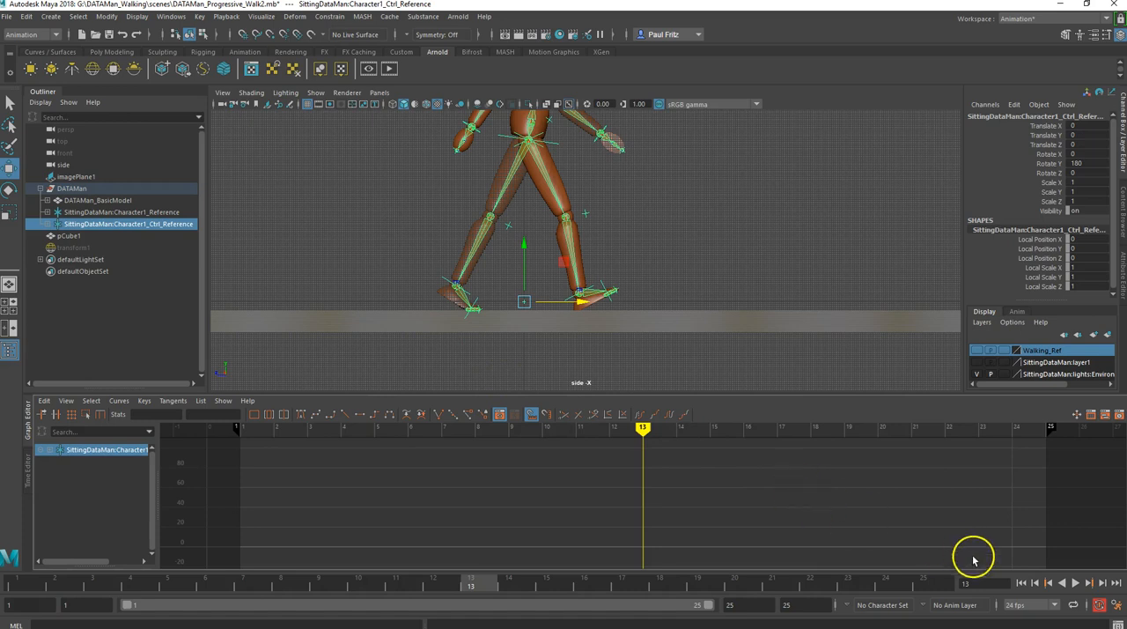
{"action": "left_click", "coordinate": [1074, 583]}
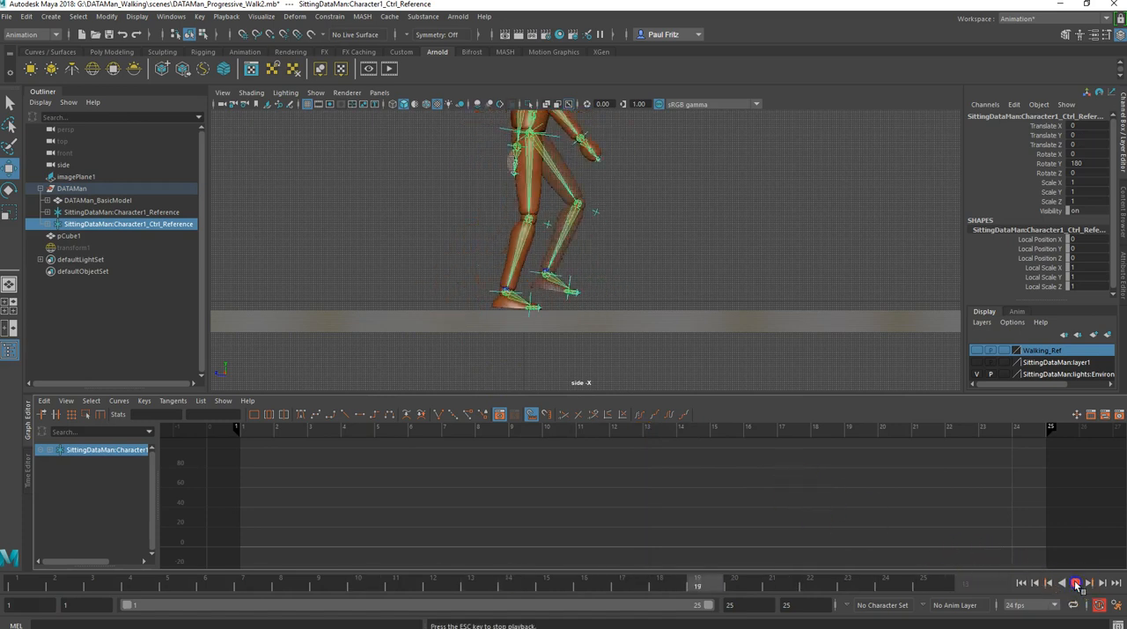
{"action": "left_click", "coordinate": [1075, 583]}
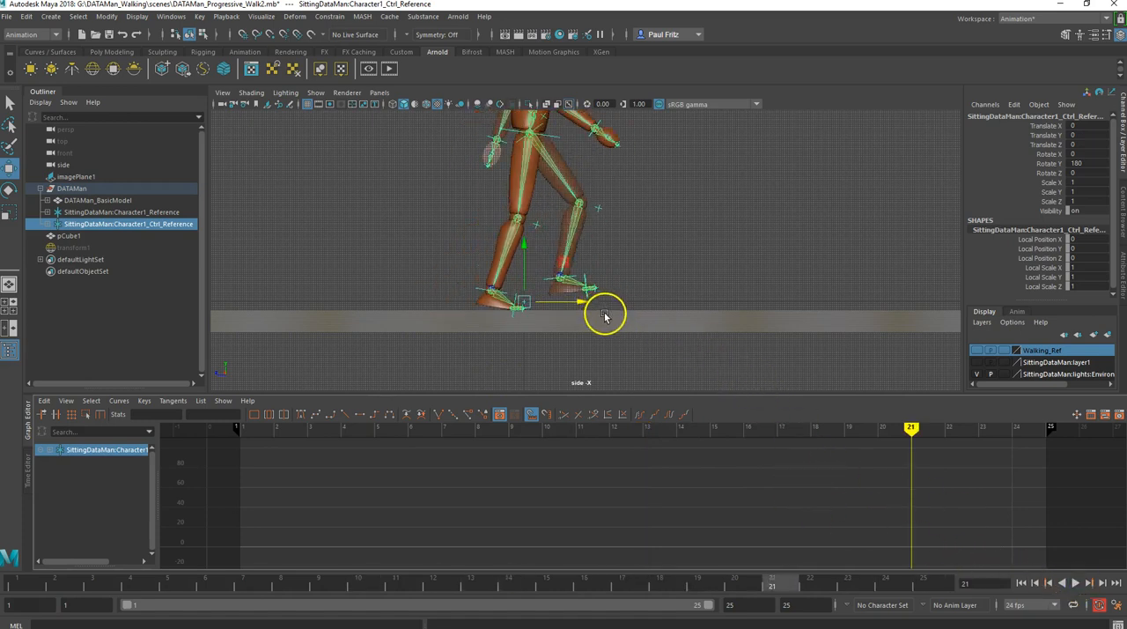
{"action": "scroll", "coordinate": [622, 290], "scroll_direction": "down", "scroll_amount": 1}
{"action": "middle_click_drag", "start_coordinate": [639, 242], "coordinate": [611, 323], "text": "alt"}
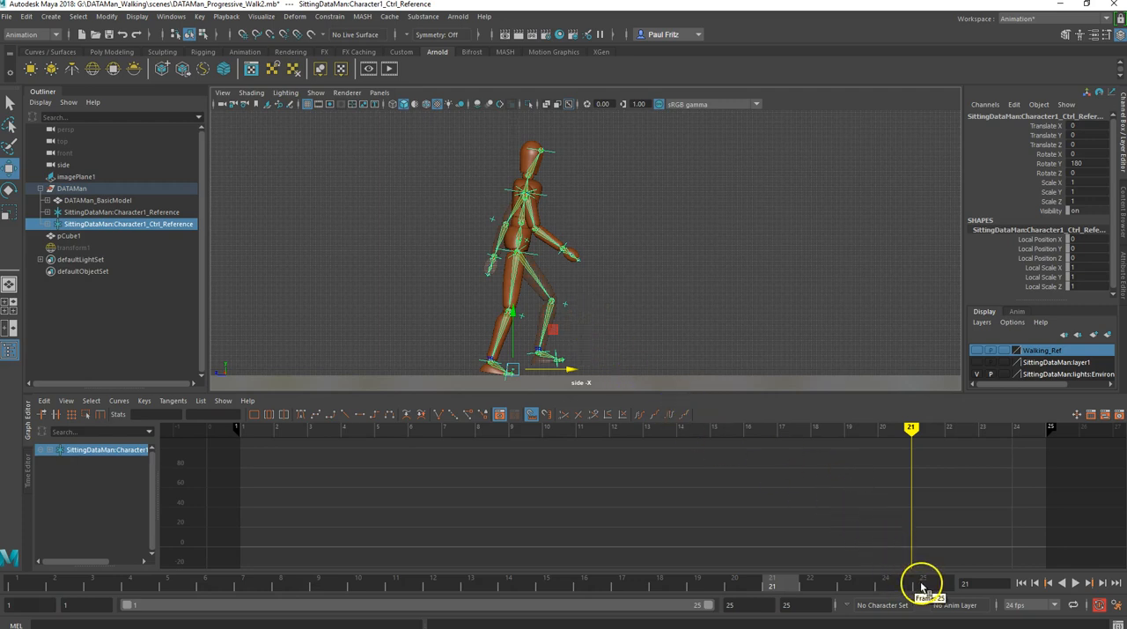
- Select the character's hips effector and check its pose at frame 1 before going to frame 25
{"action": "left_click", "coordinate": [534, 256]}
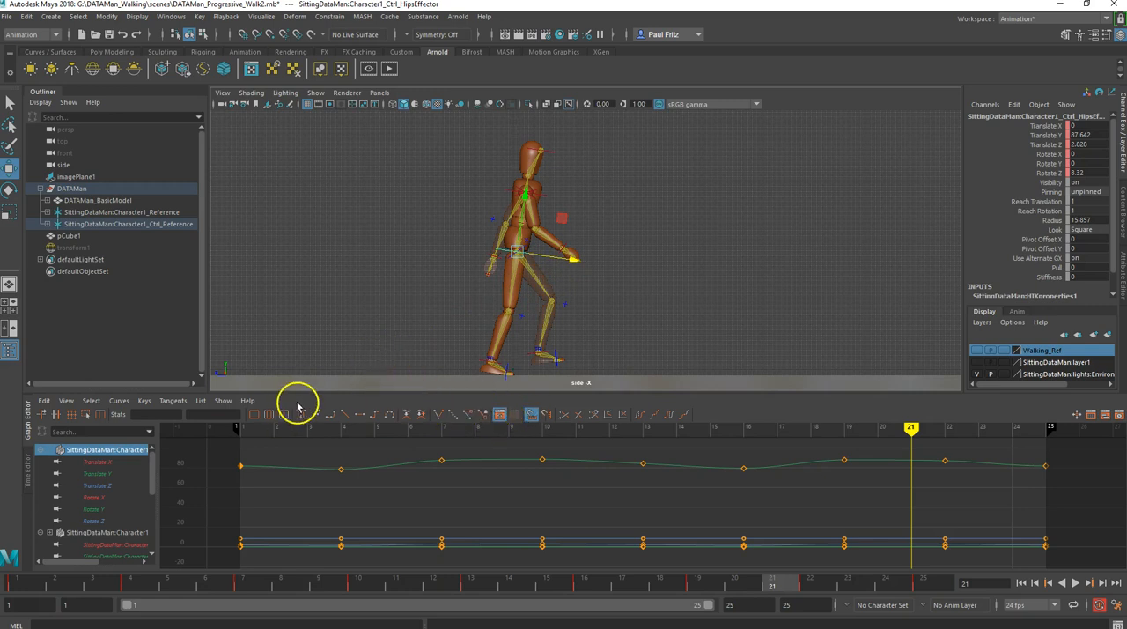
{"action": "left_click", "coordinate": [16, 583]}
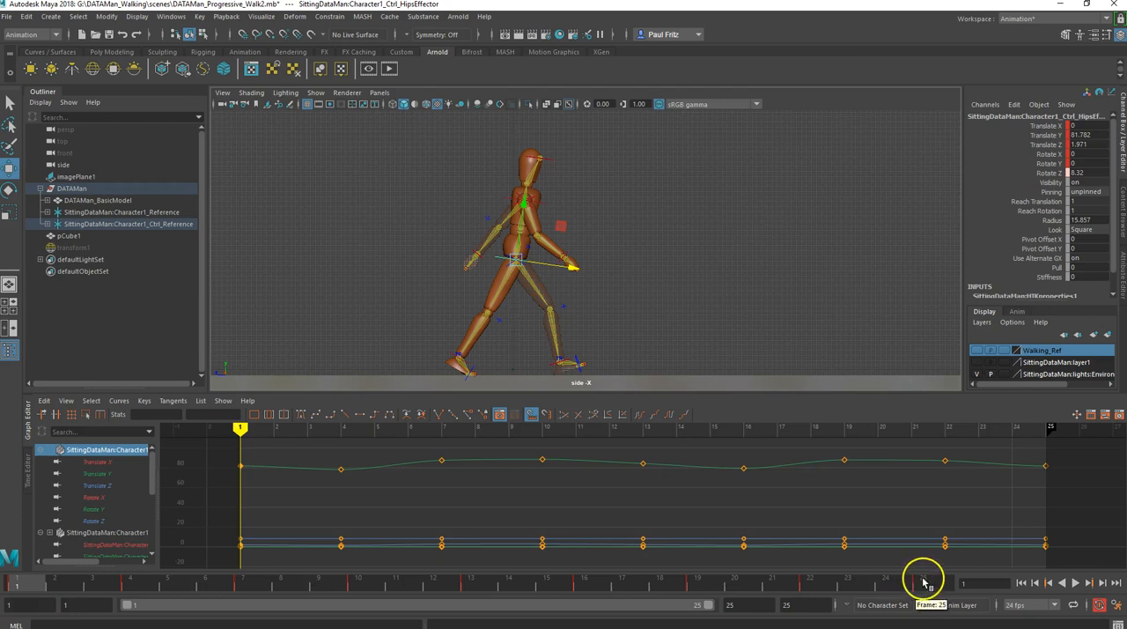
{"action": "left_click", "coordinate": [921, 586]}
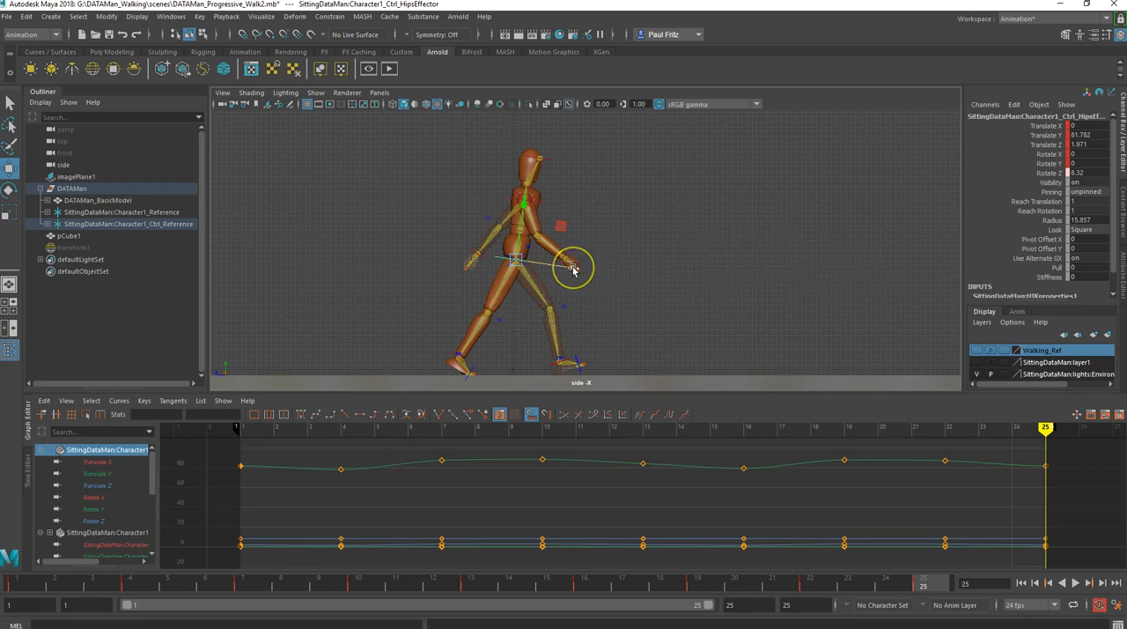
- Try moving the hips effector forward along Z at frame 25, and undo the move
{"action": "left_click_drag", "start_coordinate": [572, 269], "coordinate": [748, 258]}
{"action": "key", "text": "ctrl+z"}
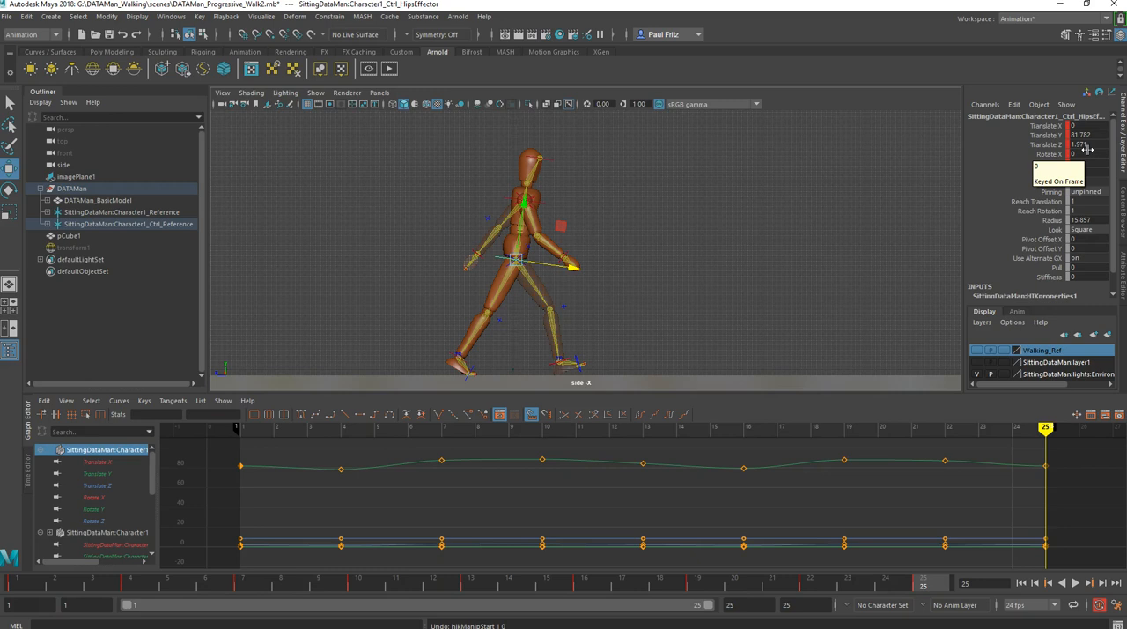
- Set the hips effector's Translate Z to 151.971 at frame 25
{"action": "double_click", "coordinate": [1088, 145]}
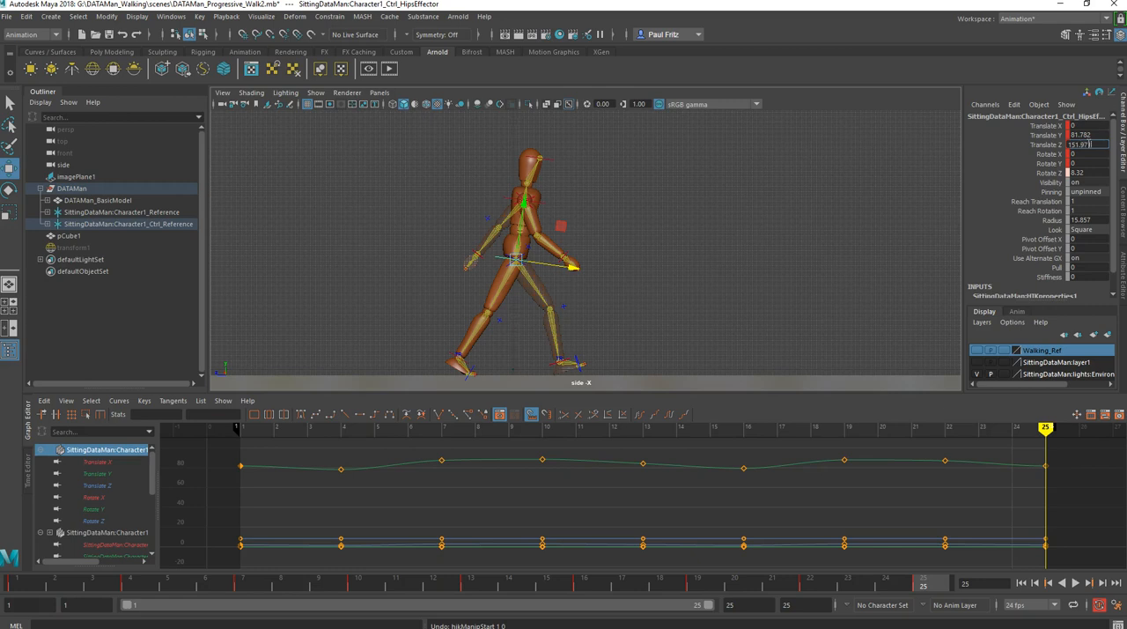
{"action": "key", "text": "Tab"}
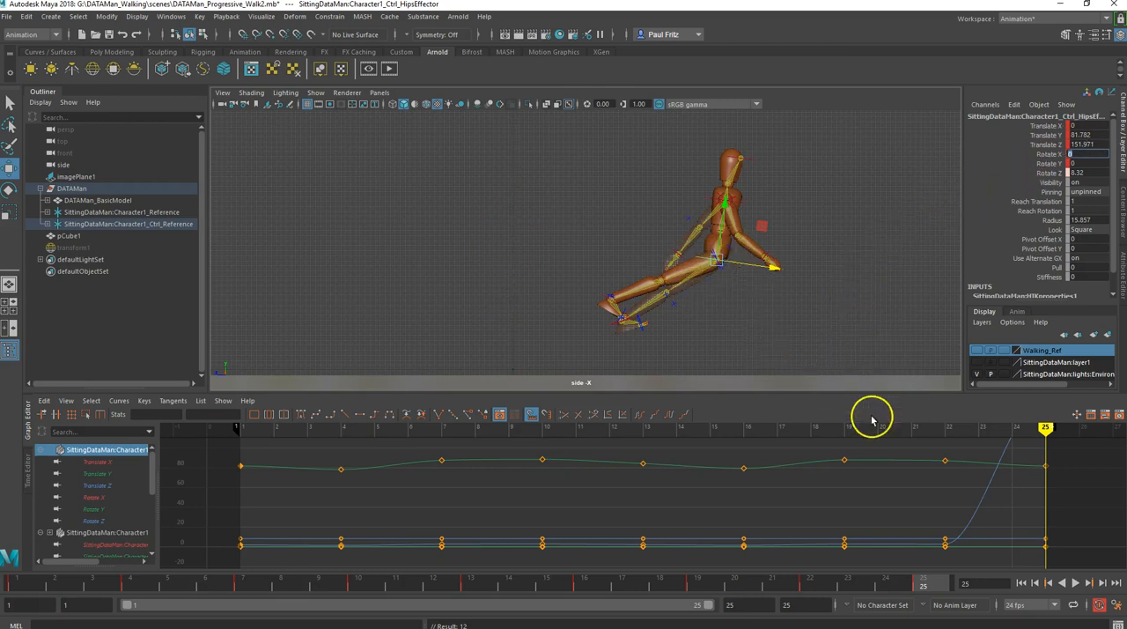
{"action": "left_click_drag", "start_coordinate": [898, 584], "coordinate": [922, 585]}
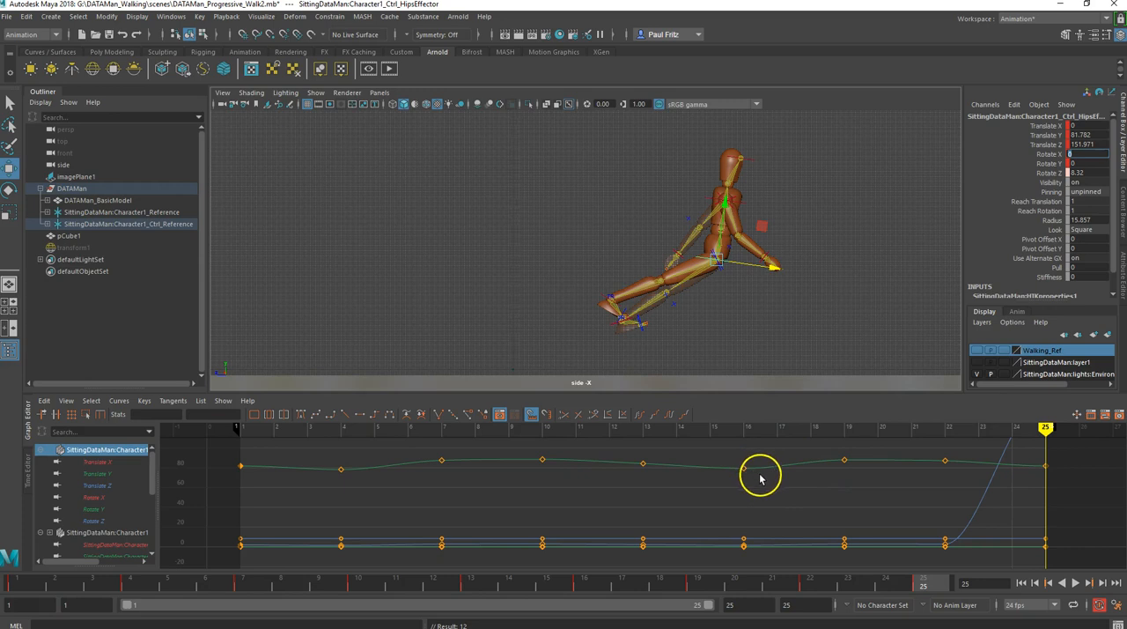
- Delete the hips effector's Translate Z keys between frames 1 and 25, accepting the autosave, and make the remaining curve linear
{"action": "left_click", "coordinate": [99, 486]}
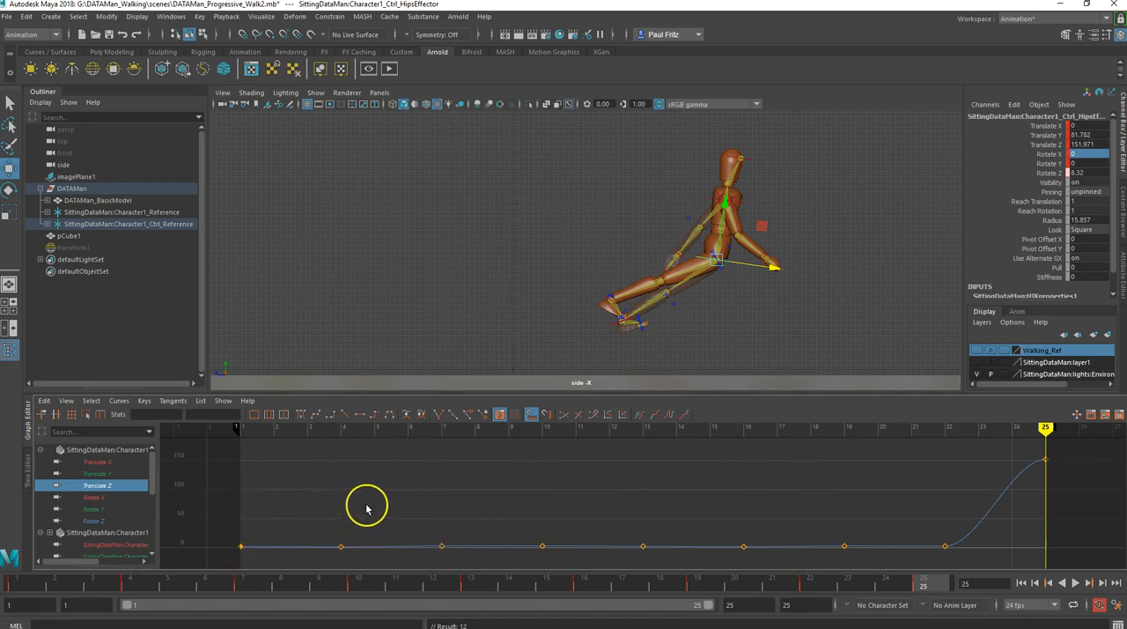
{"action": "left_click_drag", "start_coordinate": [378, 569], "coordinate": [872, 559]}
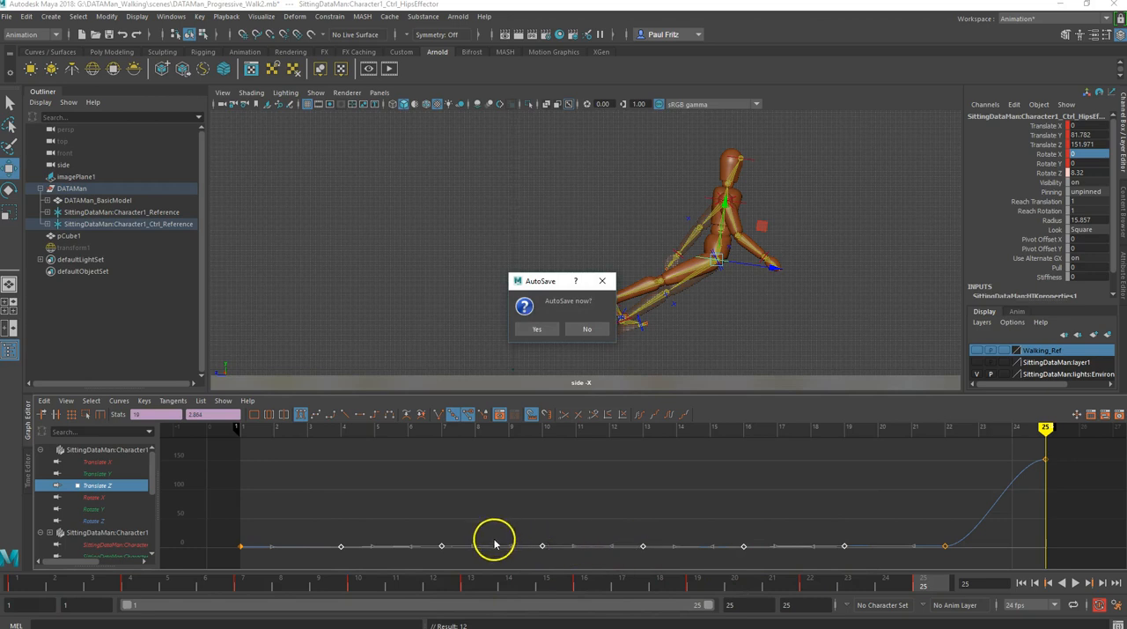
{"action": "left_click", "coordinate": [538, 328]}
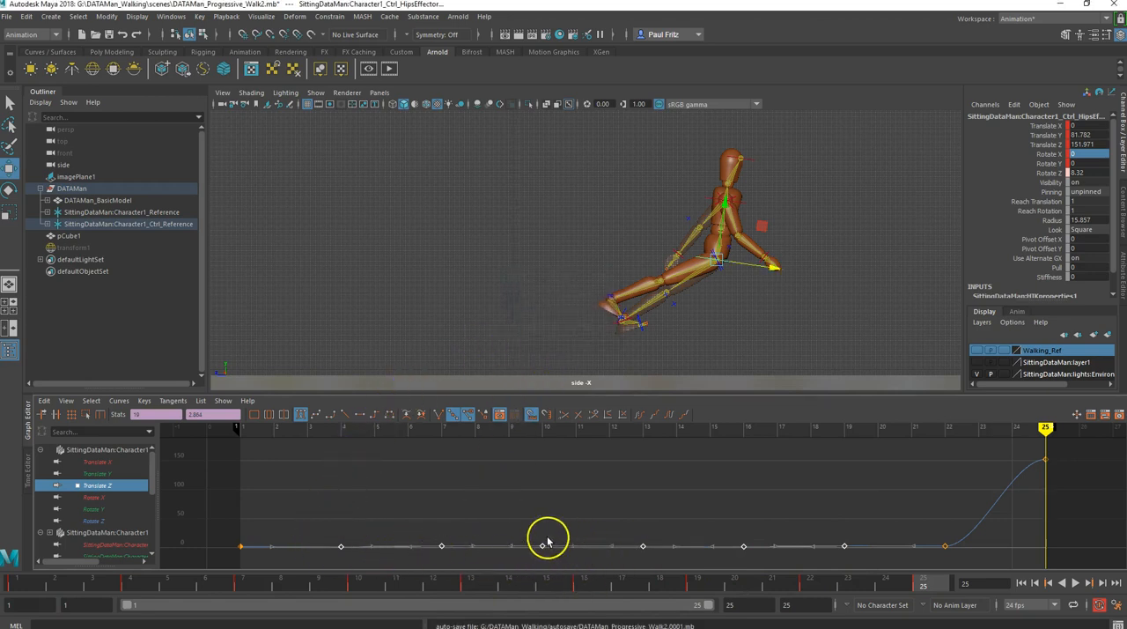
{"action": "key", "text": "Delete"}
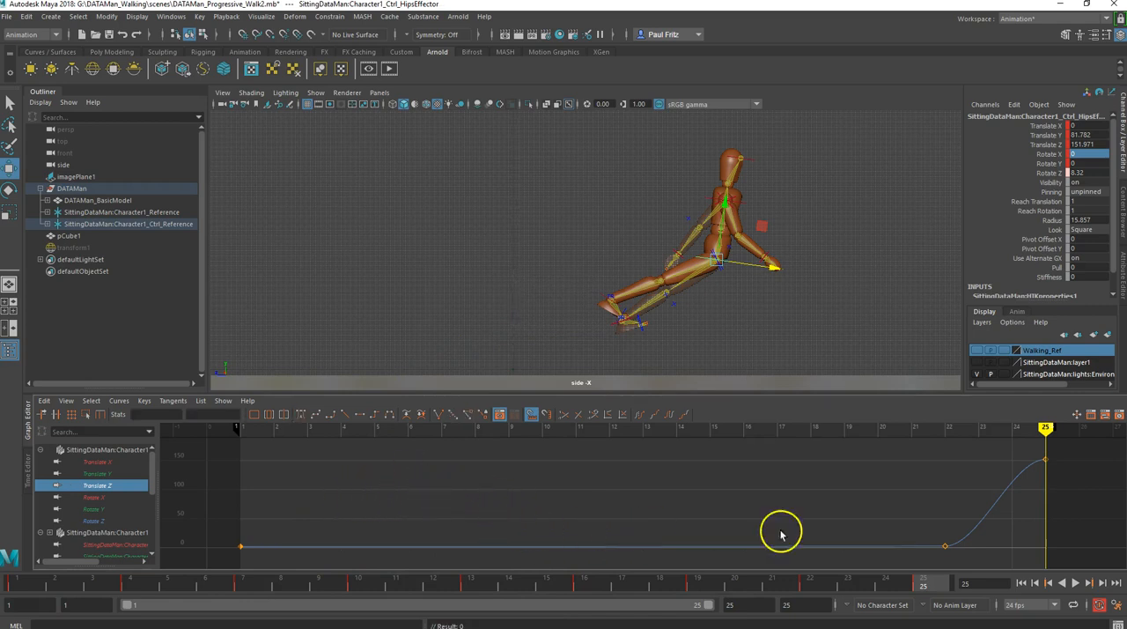
{"action": "left_click_drag", "start_coordinate": [960, 559], "coordinate": [958, 558]}
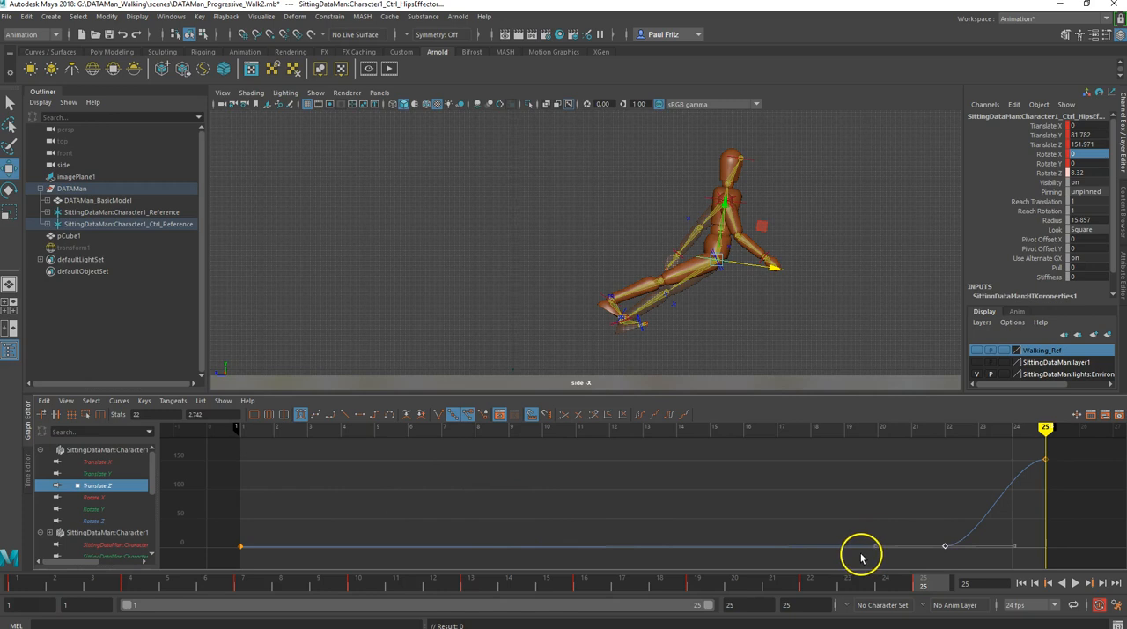
{"action": "key", "text": "Delete"}
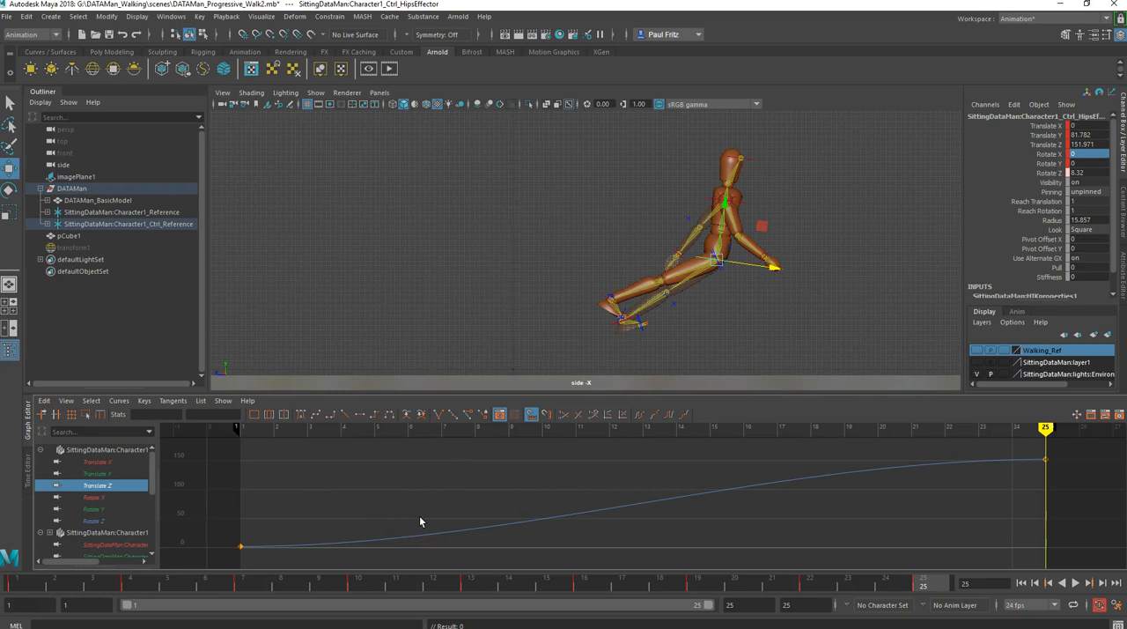
{"action": "left_click", "coordinate": [344, 416]}
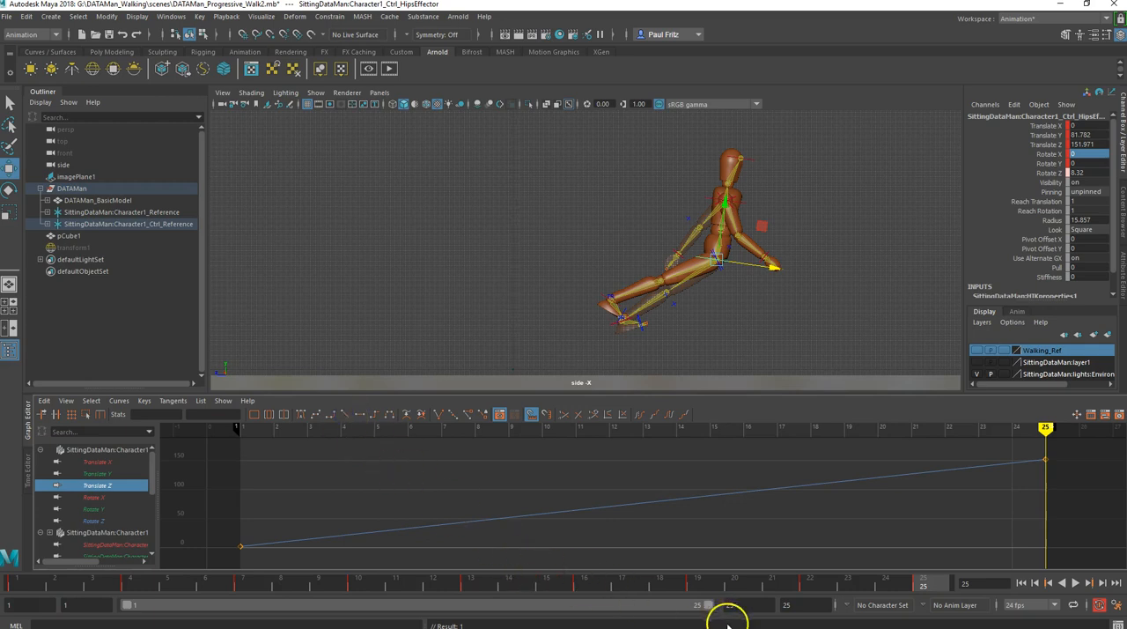
- Scrub through the walk cycle to check the hips' forward movement, ending at frame 25
{"action": "left_click_drag", "start_coordinate": [926, 584], "coordinate": [141, 558]}
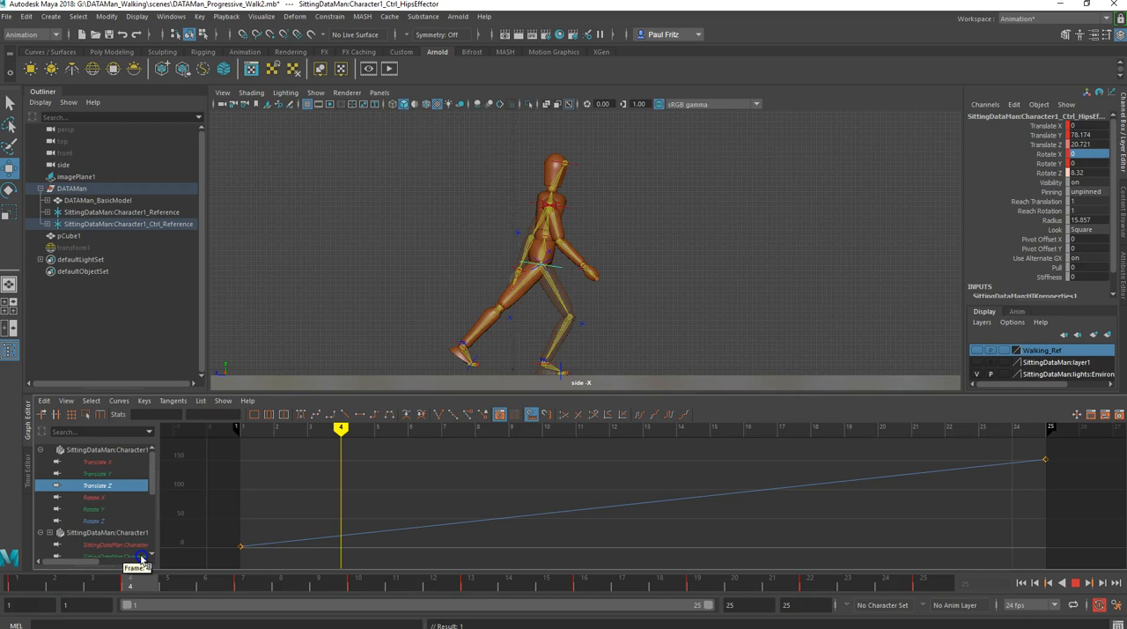
{"action": "left_click_drag", "start_coordinate": [153, 558], "coordinate": [902, 600]}
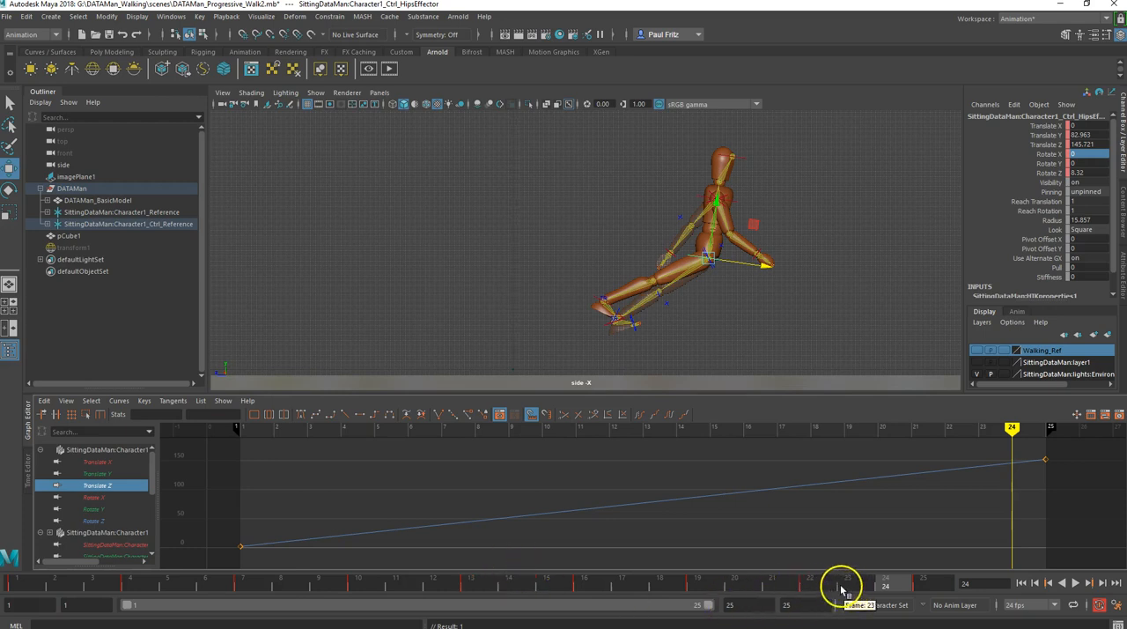
{"action": "left_click", "coordinate": [915, 584]}
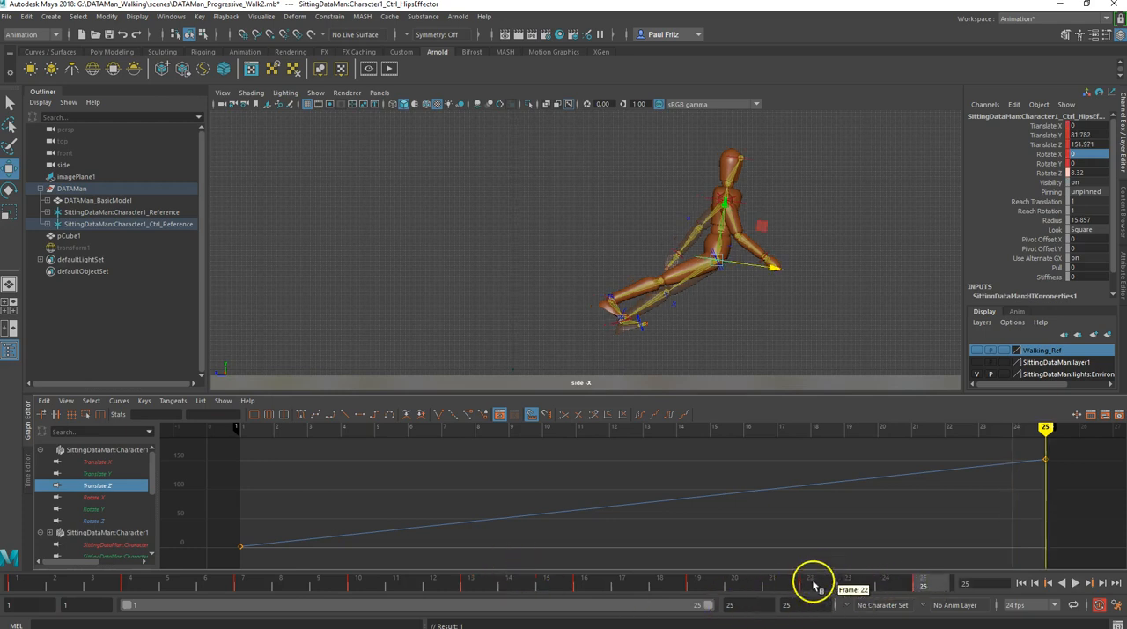
- Hide the viewport grid for a clear close-up of the character's legs and knee effectors
{"action": "scroll", "coordinate": [704, 323], "scroll_direction": "up", "scroll_amount": 2}
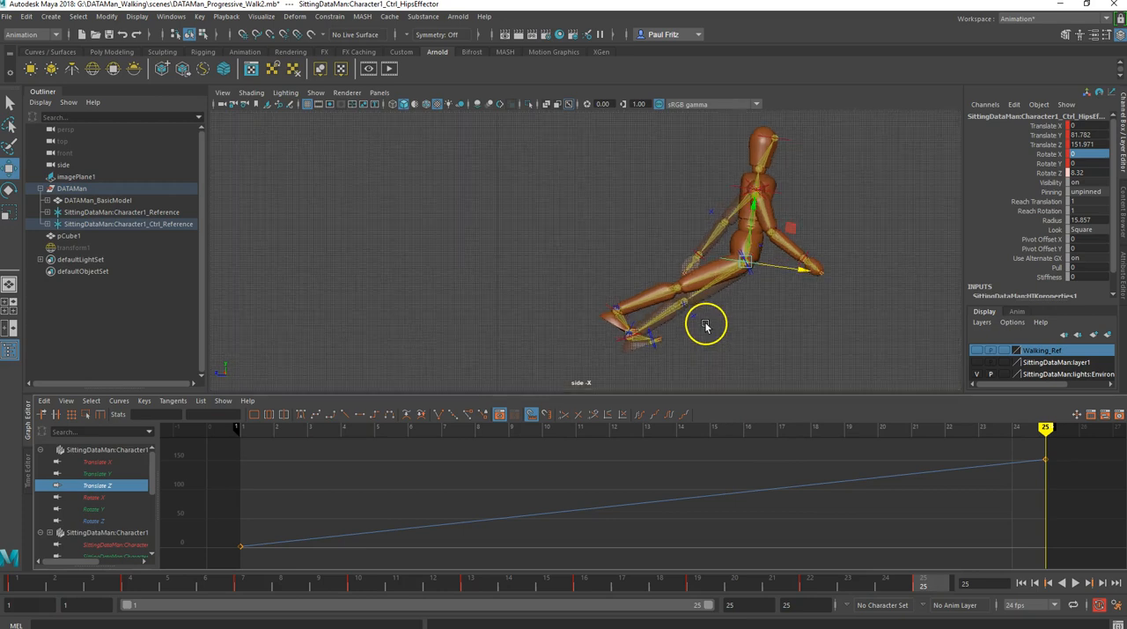
{"action": "middle_click_drag", "start_coordinate": [704, 327], "coordinate": [678, 316], "text": "alt"}
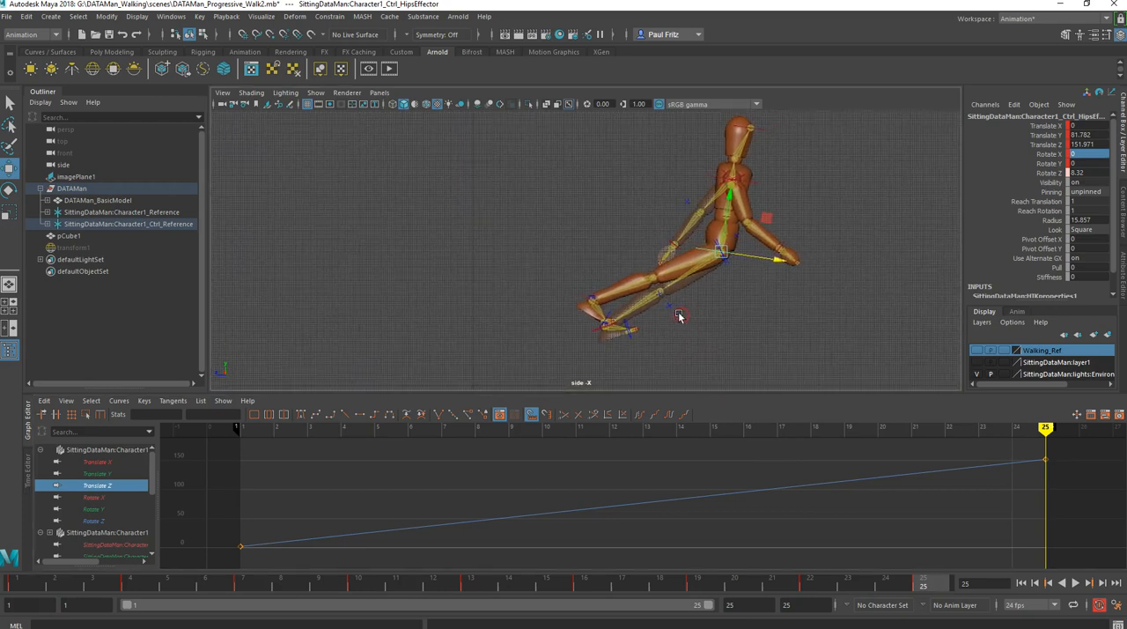
{"action": "scroll", "coordinate": [674, 314], "scroll_direction": "up", "scroll_amount": 2}
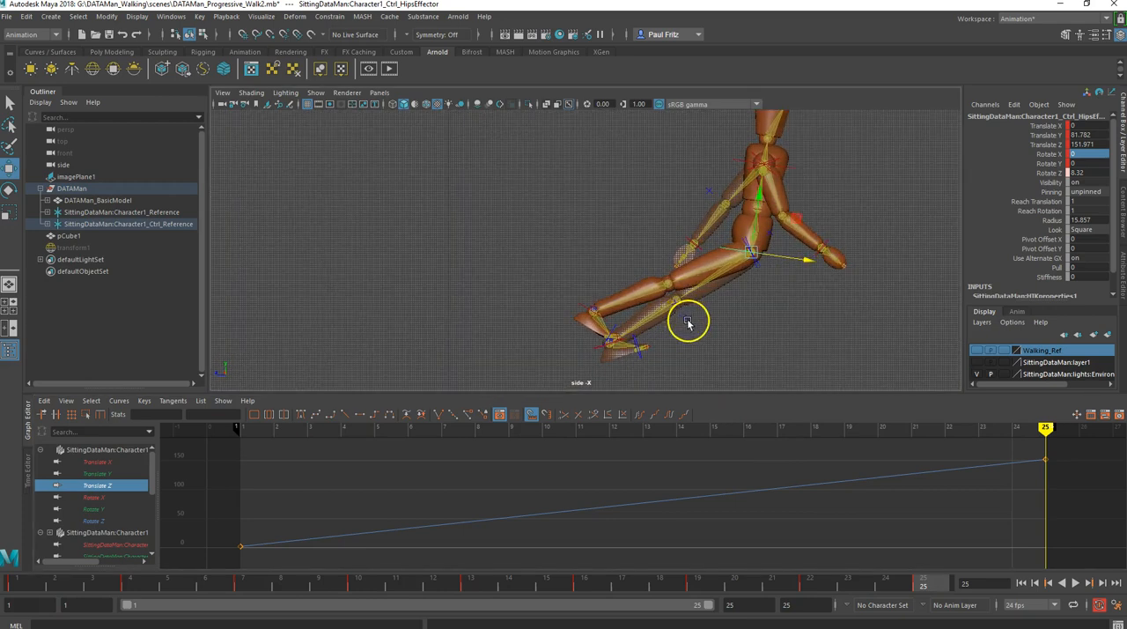
{"action": "left_click", "coordinate": [688, 321]}
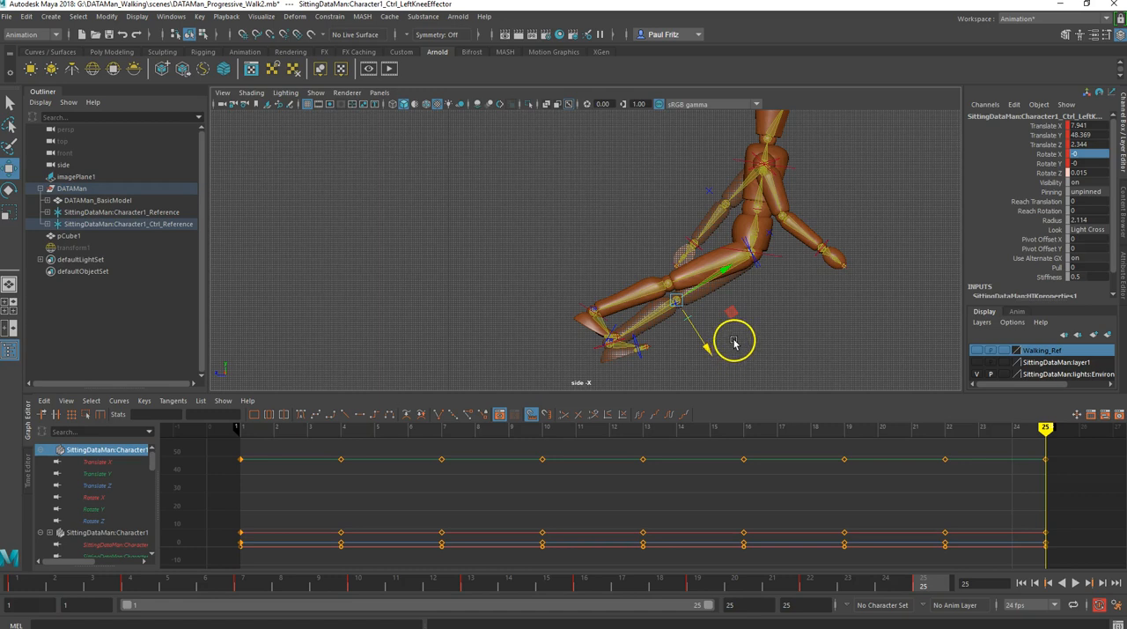
{"action": "middle_click_drag", "start_coordinate": [696, 327], "coordinate": [658, 326], "text": "alt"}
{"action": "scroll", "coordinate": [670, 341], "scroll_direction": "up", "scroll_amount": 2}
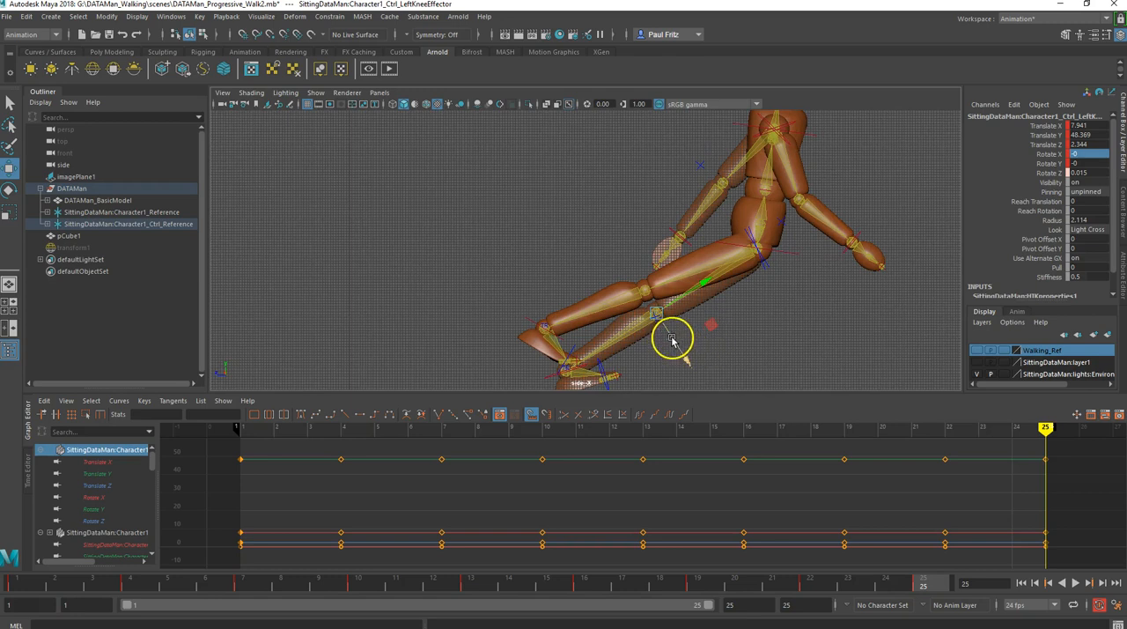
{"action": "left_click", "coordinate": [306, 105]}
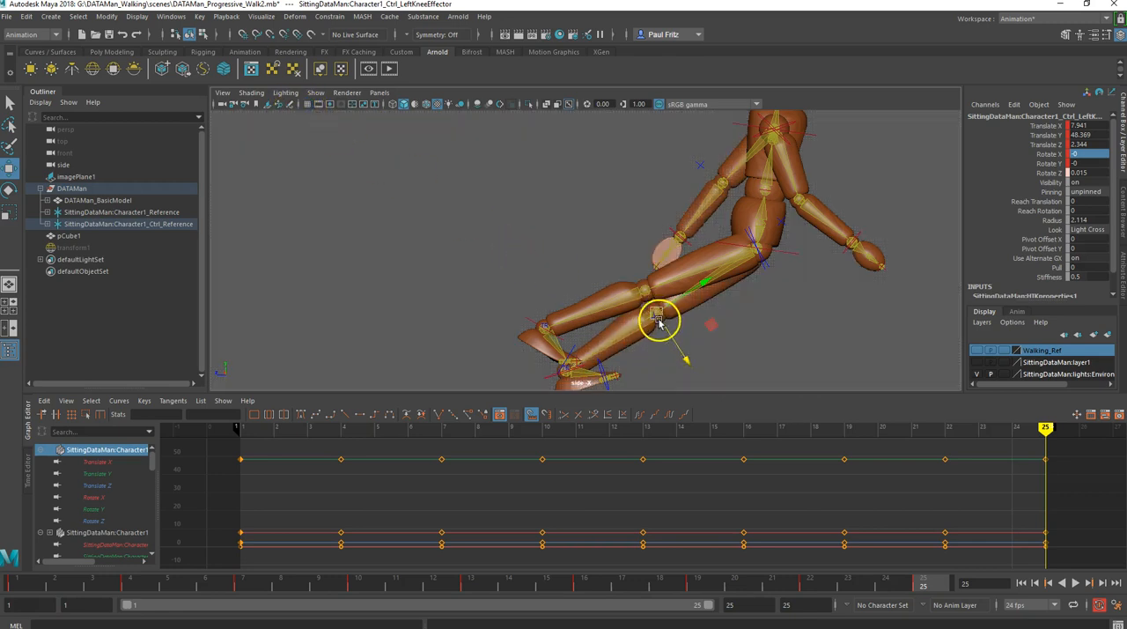
- Select the left knee effector and set its Translate Z to 152.344 at frame 25
{"action": "scroll", "coordinate": [650, 309], "scroll_direction": "down", "scroll_amount": 2}
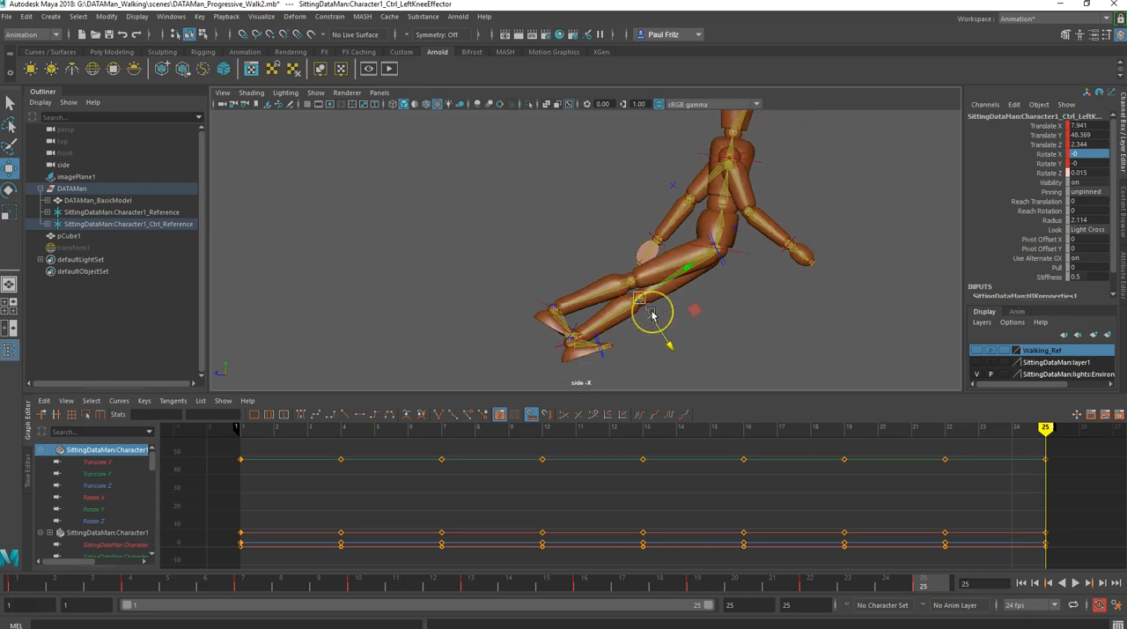
{"action": "left_click", "coordinate": [639, 264]}
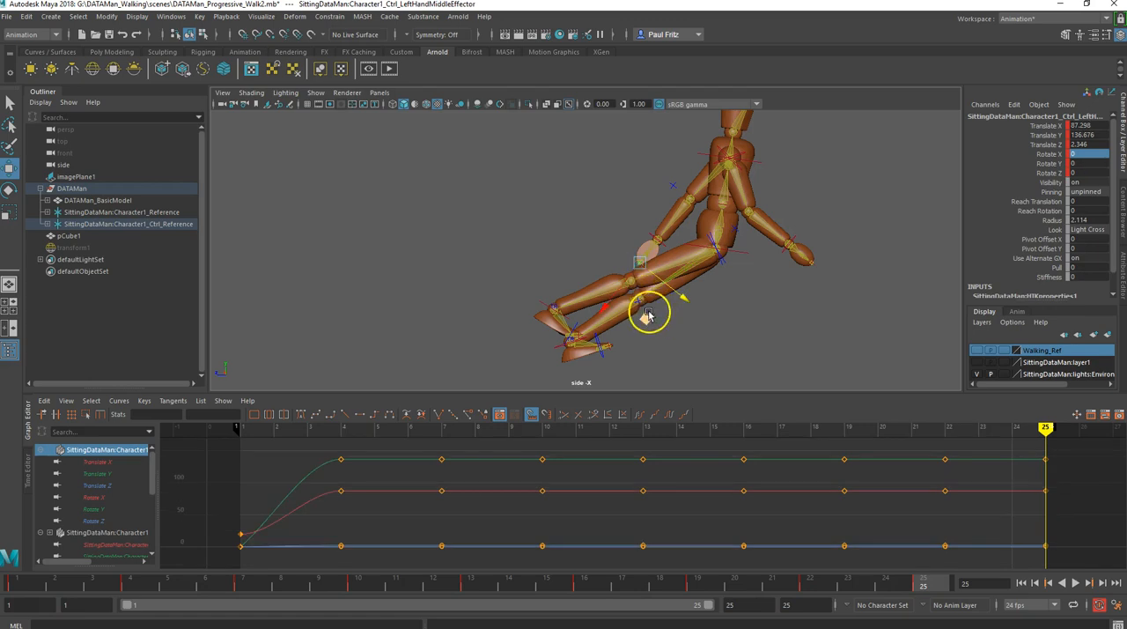
{"action": "left_click", "coordinate": [637, 303]}
{"action": "left_click", "coordinate": [655, 319]}
{"action": "left_click", "coordinate": [639, 304]}
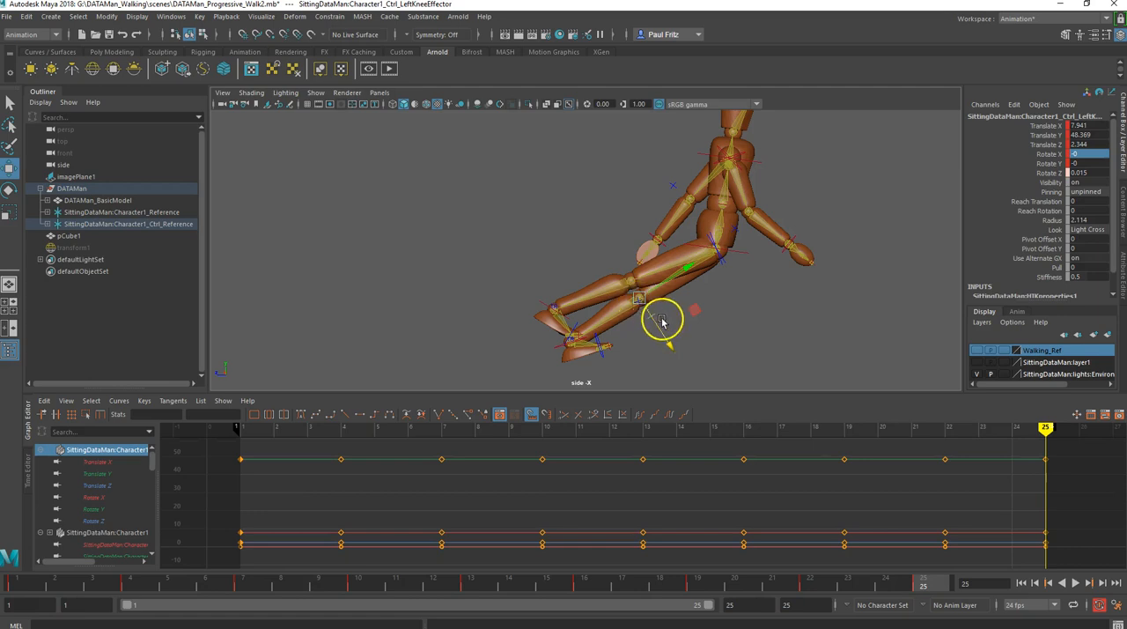
{"action": "left_click", "coordinate": [667, 318]}
{"action": "left_click_drag", "start_coordinate": [628, 289], "coordinate": [653, 319]}
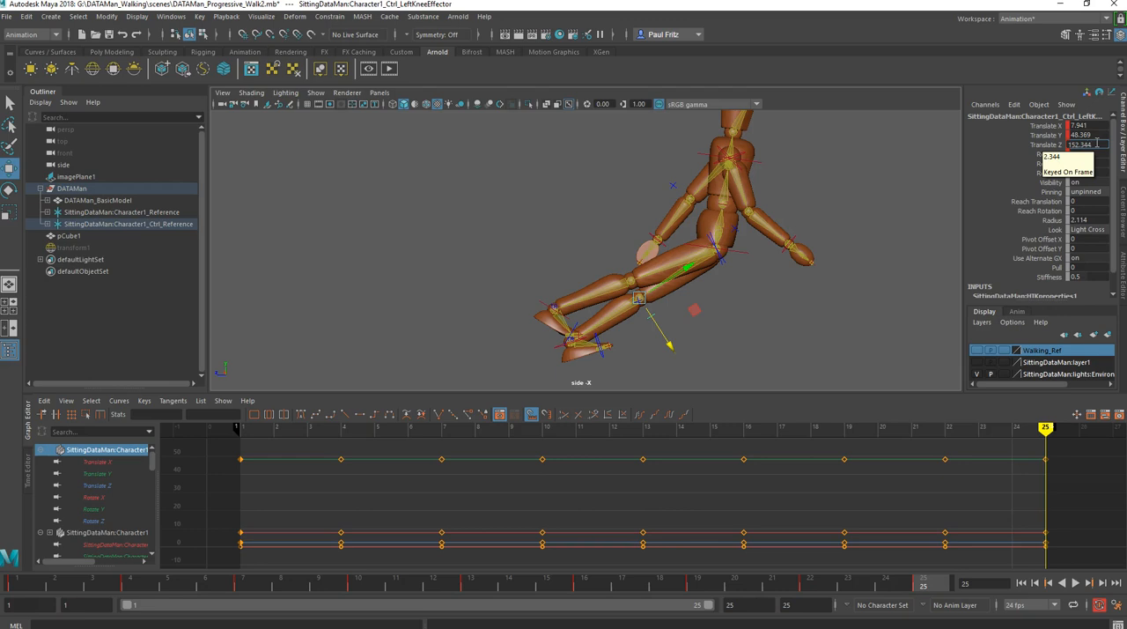
{"action": "key", "text": "Tab"}
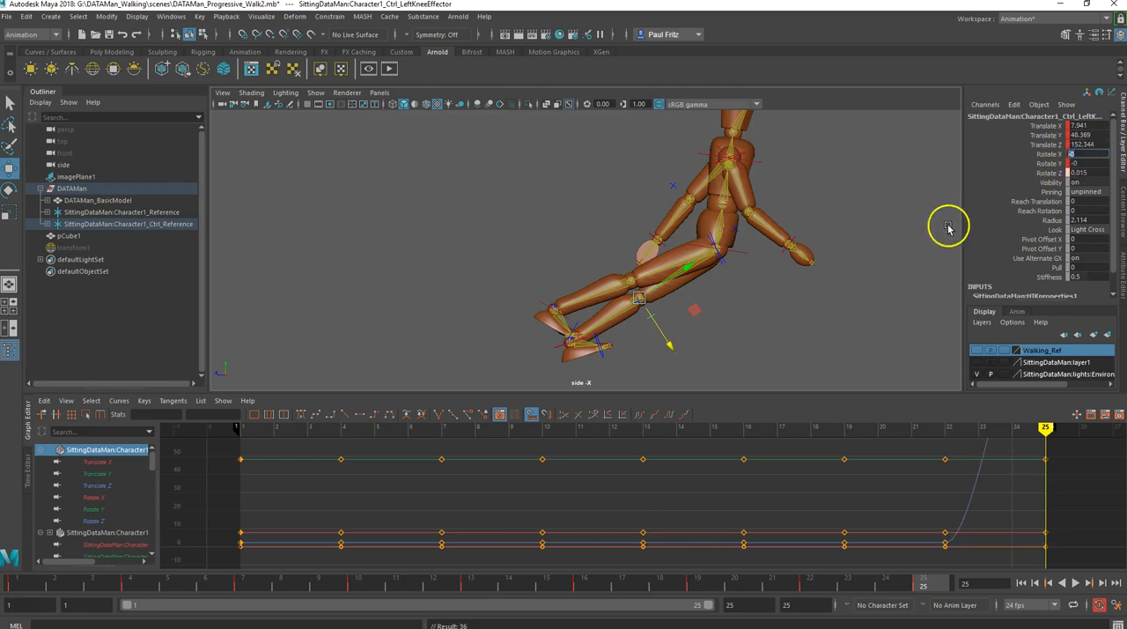
- Delete the left knee effector's Translate Z keys between frames 1 and 25 and make the curve linear
{"action": "left_click", "coordinate": [101, 485]}
{"action": "left_click_drag", "start_coordinate": [272, 453], "coordinate": [959, 568]}
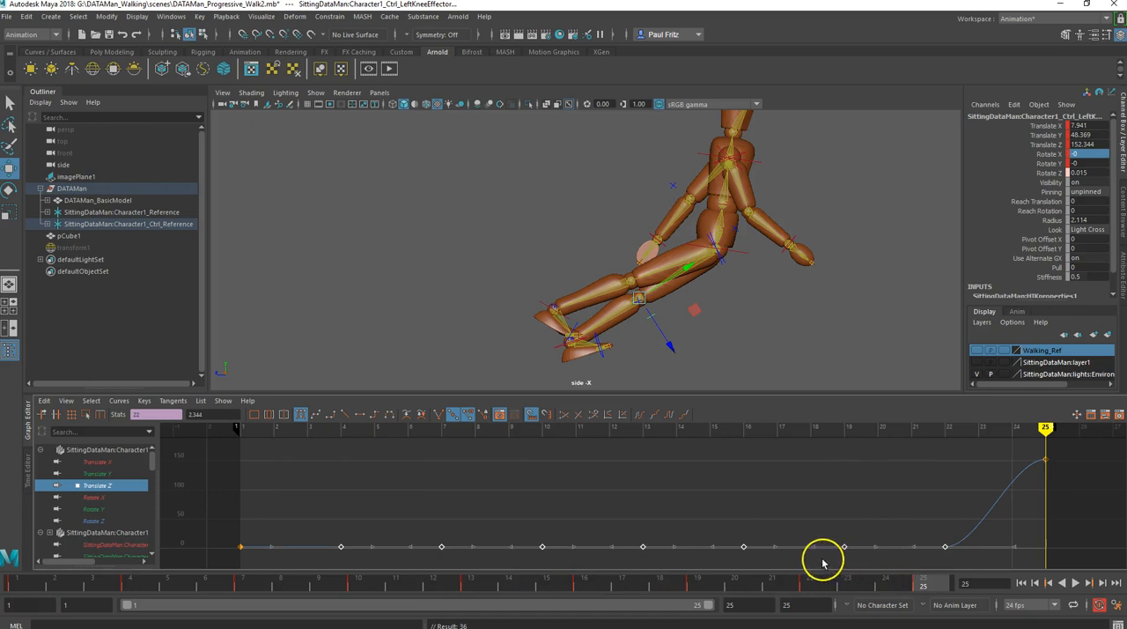
{"action": "key", "text": "Delete"}
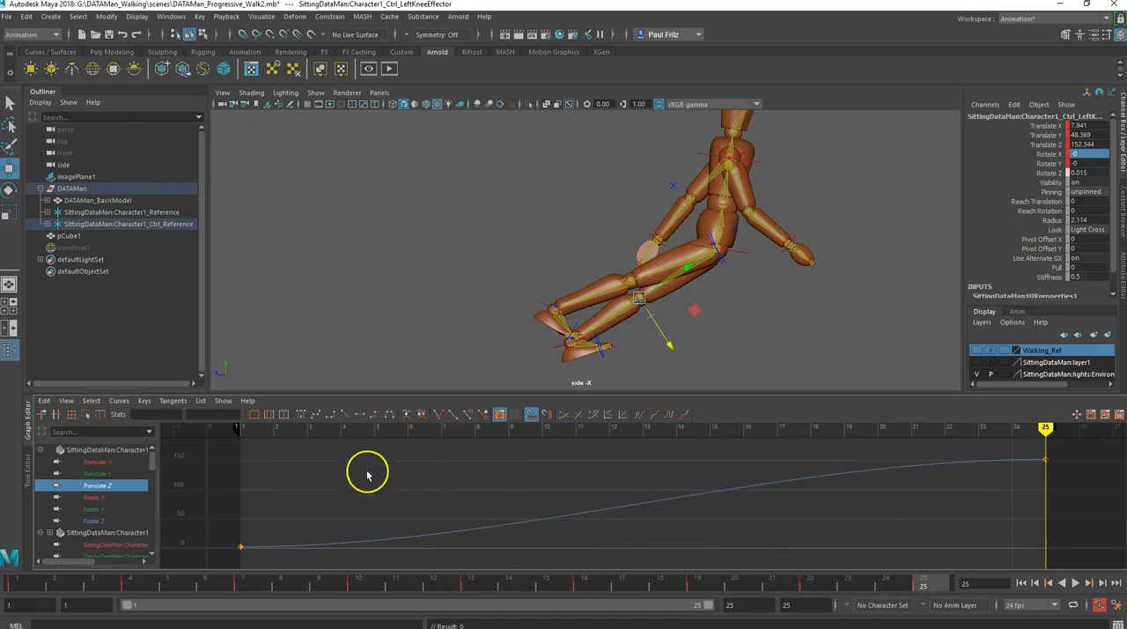
{"action": "left_click", "coordinate": [345, 415]}
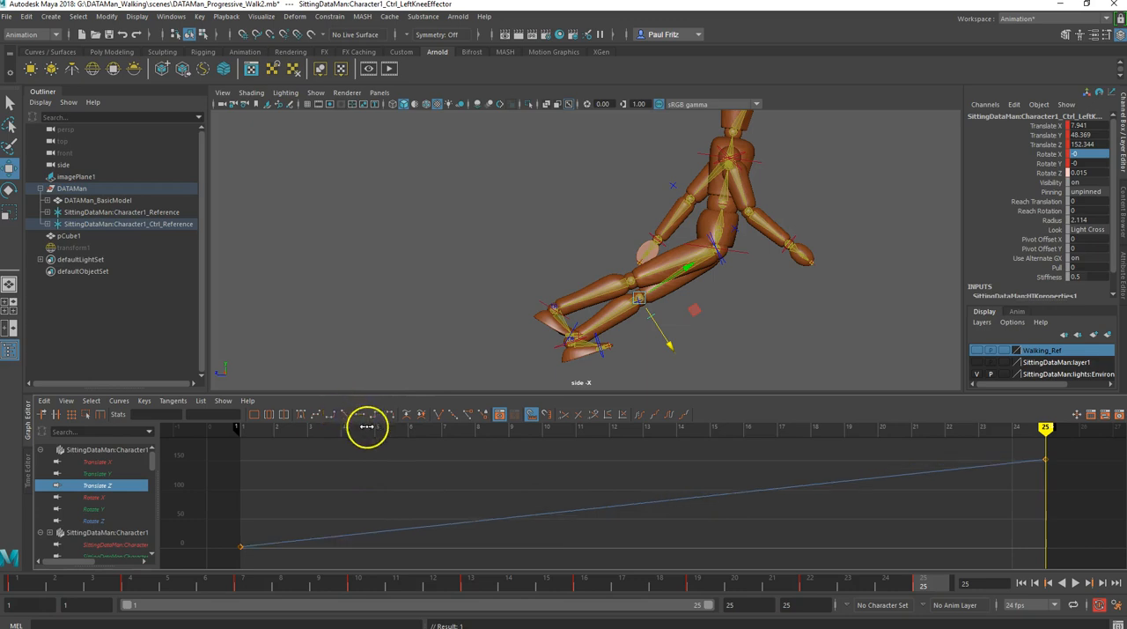
- Select the right knee effector and set its Translate Z to 152.339 at frame 25
{"action": "left_click", "coordinate": [639, 305]}
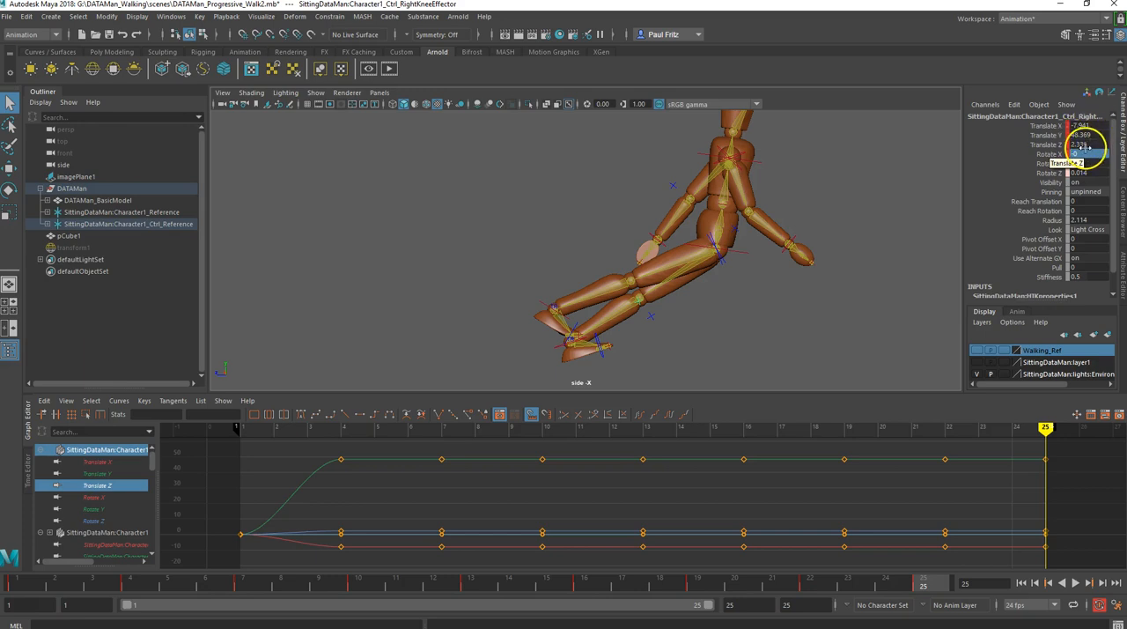
{"action": "double_click", "coordinate": [1086, 154]}
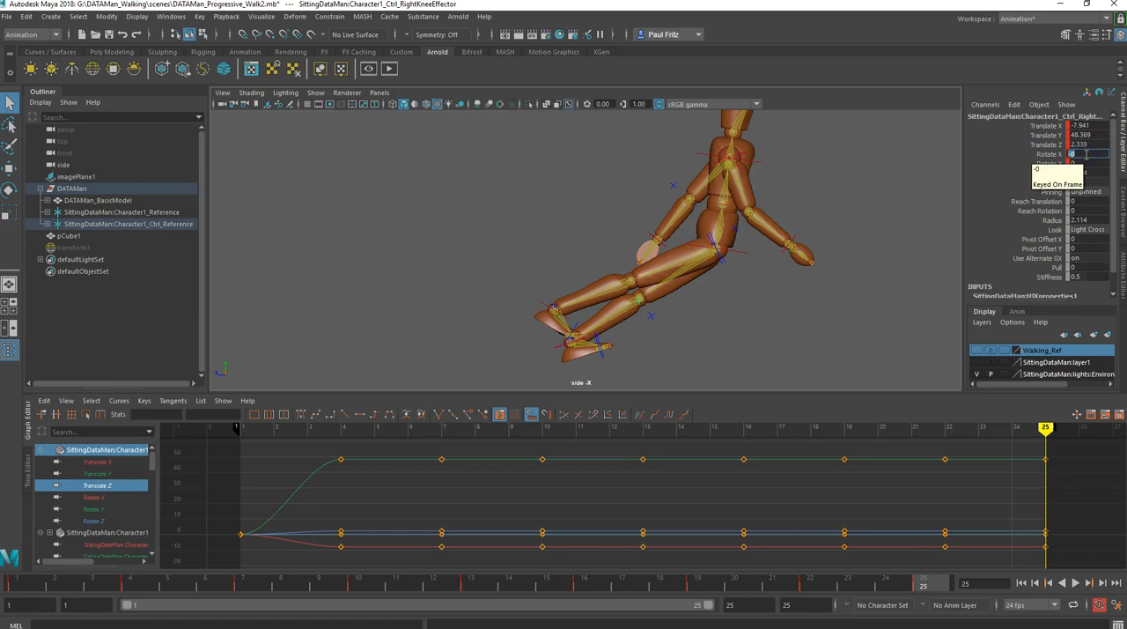
{"action": "double_click", "coordinate": [1086, 145]}
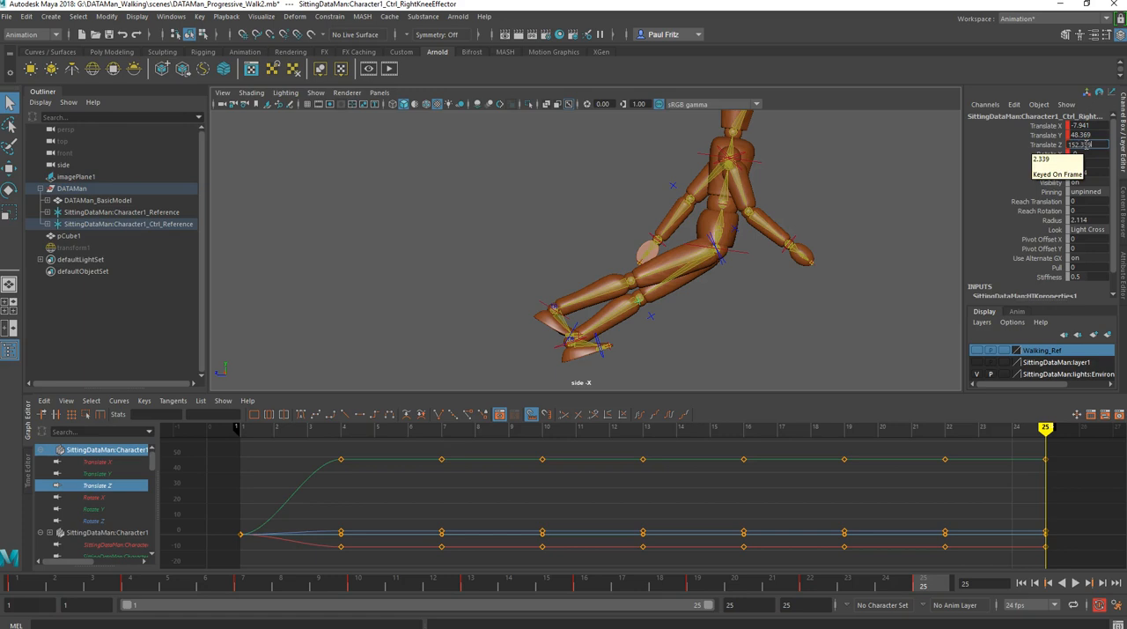
{"action": "key", "text": "Return"}
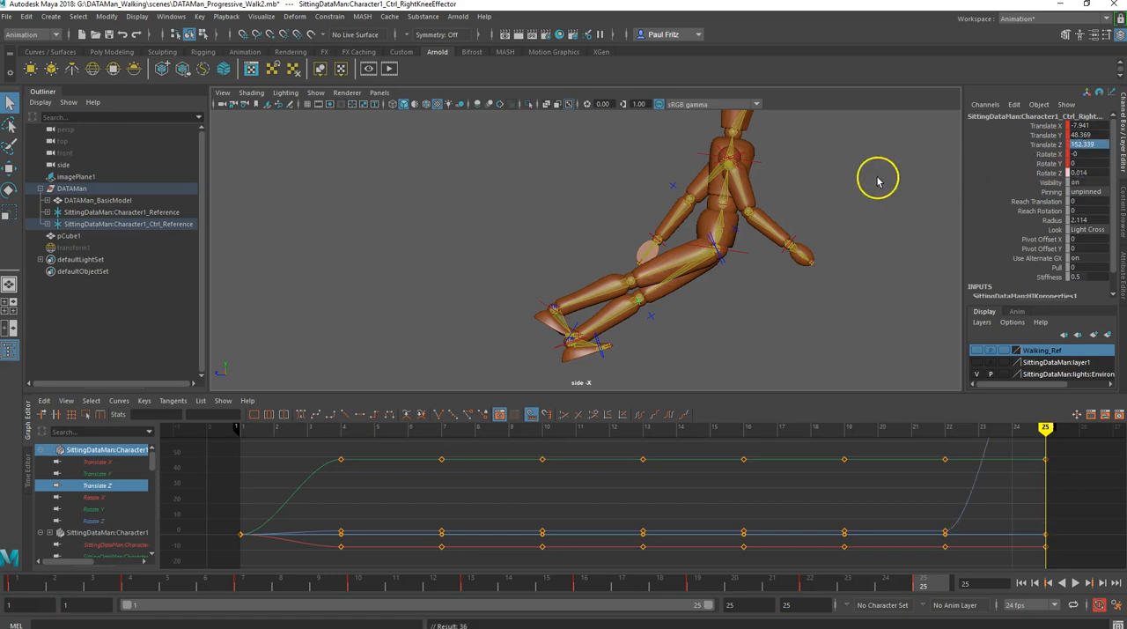
- Delete the right knee effector's Translate Z keys between frames 1 and 25 and give the curve linear tangents
{"action": "left_click", "coordinate": [94, 485]}
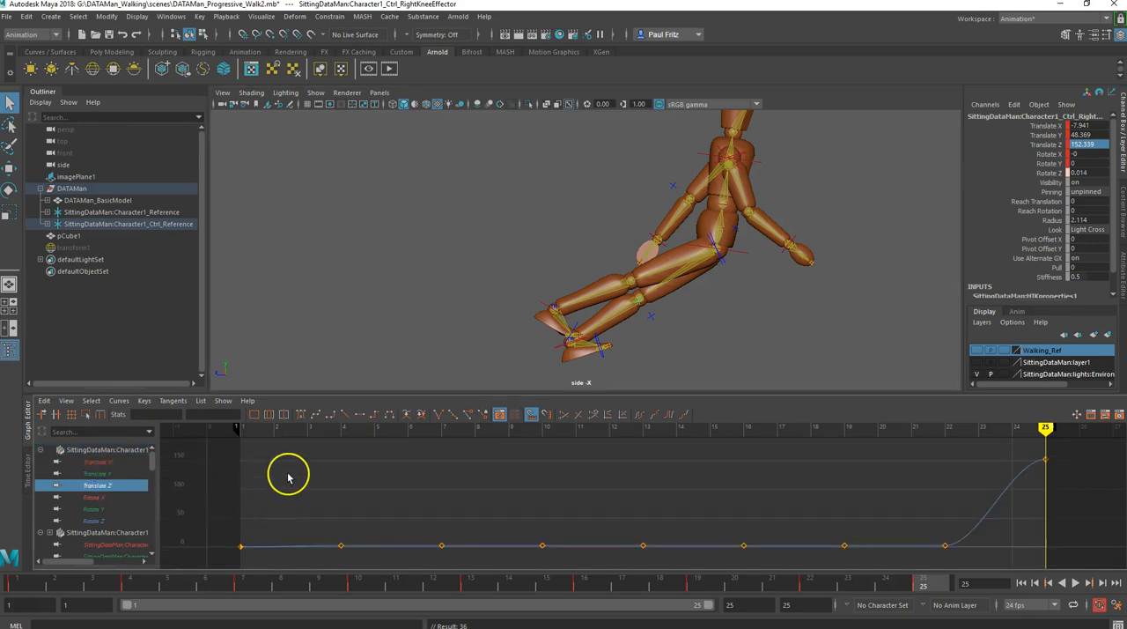
{"action": "left_click_drag", "start_coordinate": [291, 457], "coordinate": [746, 605]}
{"action": "left_click_drag", "start_coordinate": [968, 622], "coordinate": [968, 623]}
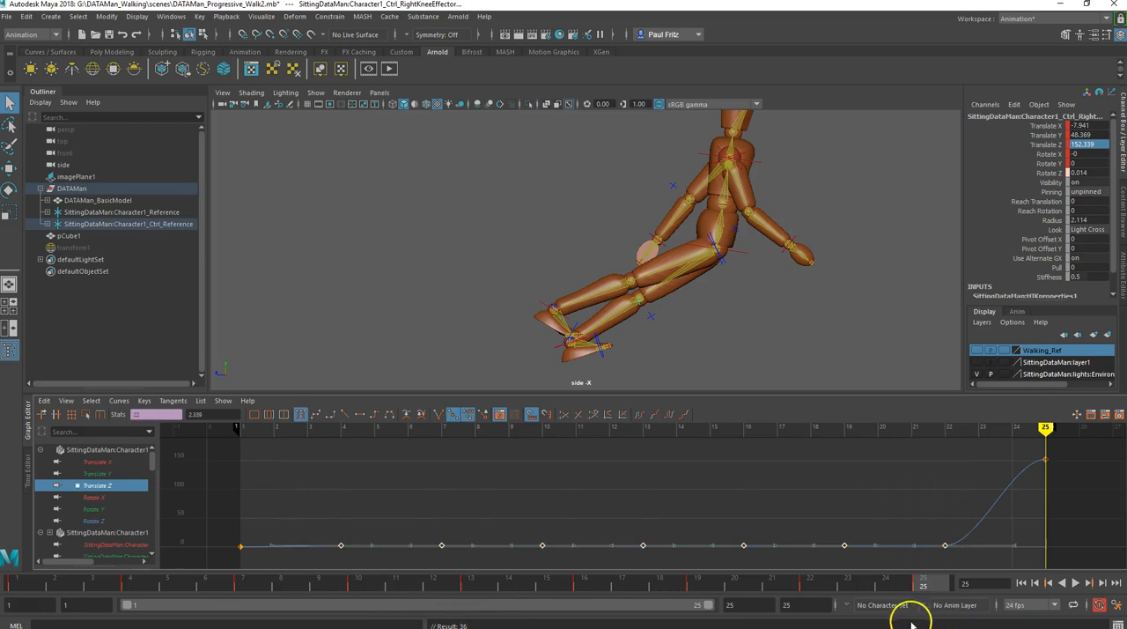
{"action": "key", "text": "Delete"}
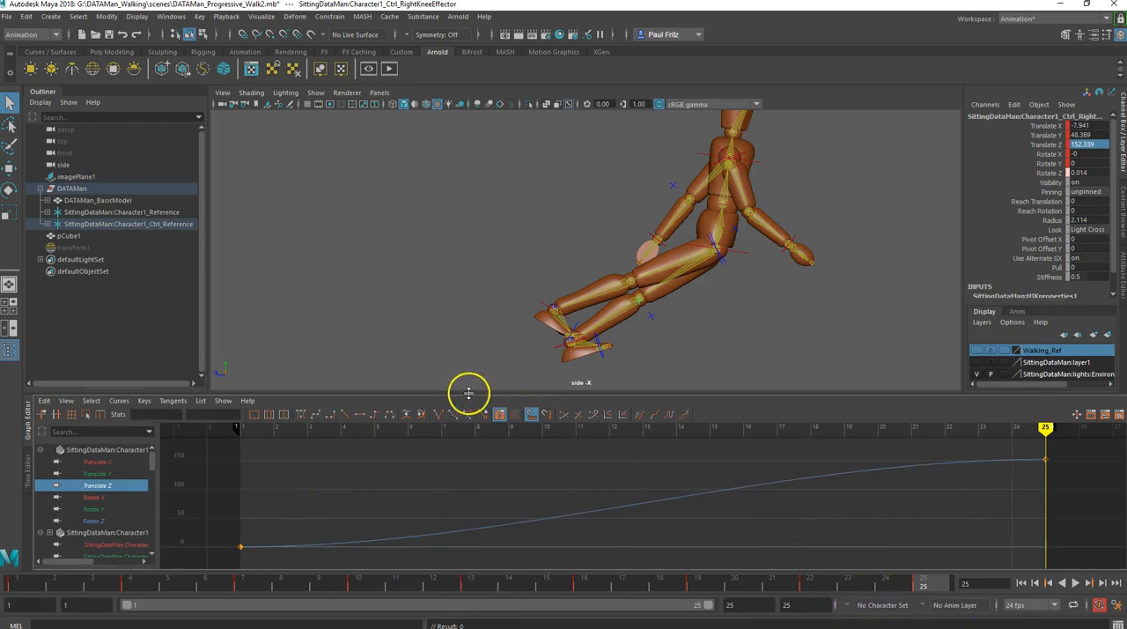
{"action": "left_click", "coordinate": [349, 418]}
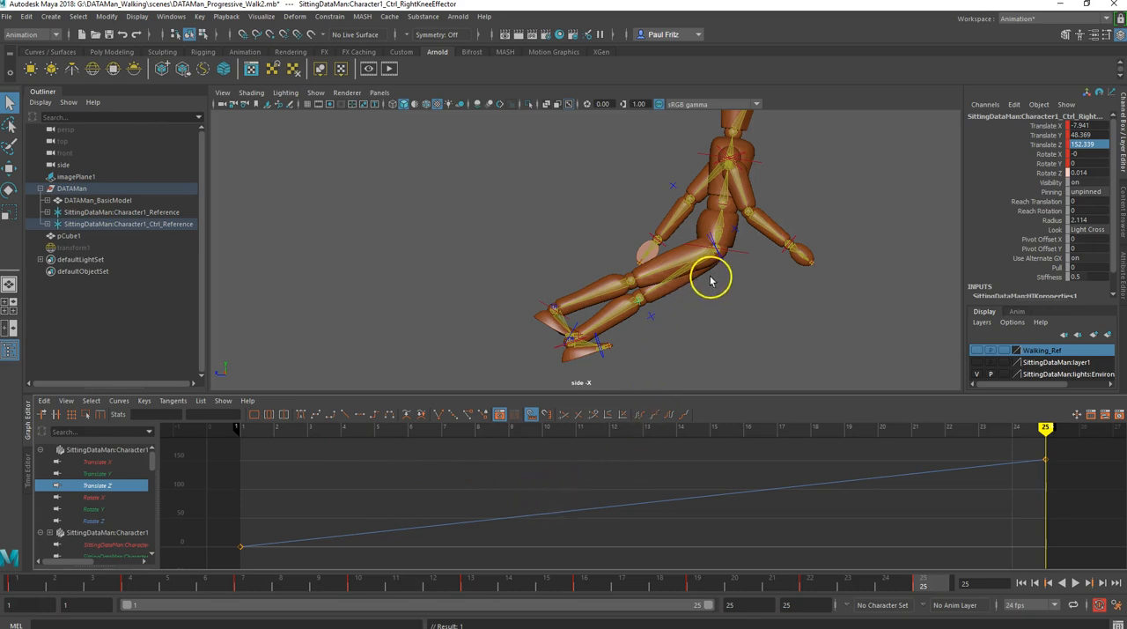
- Select the left ankle effector, set its Translate Z to 184.275 at frame 25, and compare the poses at frames 1 and 25
{"action": "scroll", "coordinate": [687, 315], "scroll_direction": "down", "scroll_amount": 4}
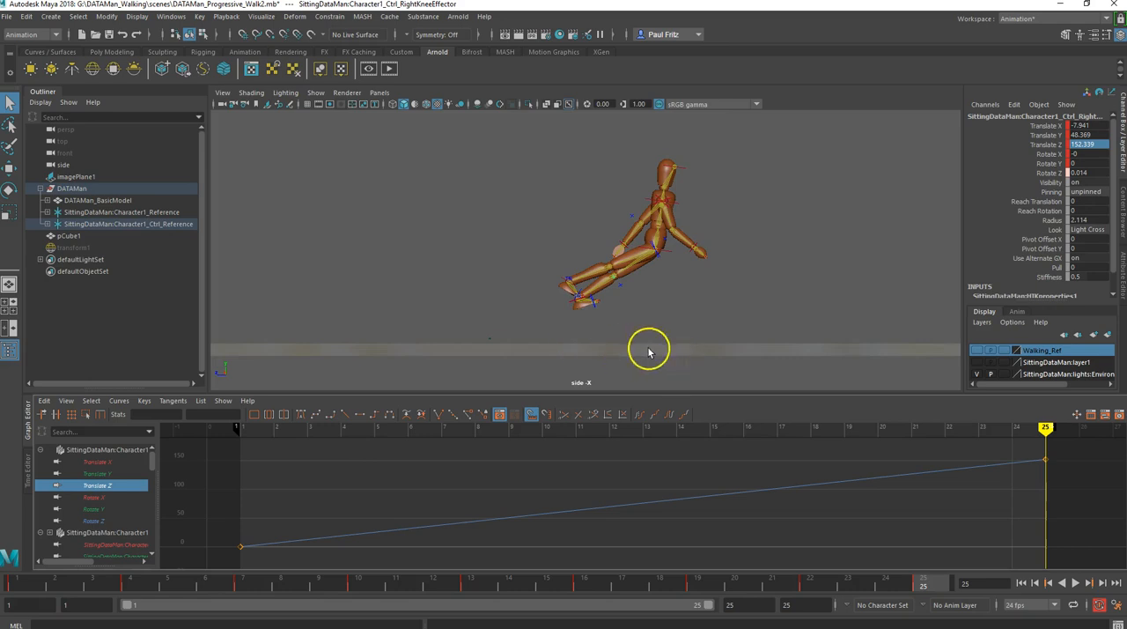
{"action": "scroll", "coordinate": [582, 306], "scroll_direction": "up", "scroll_amount": 2}
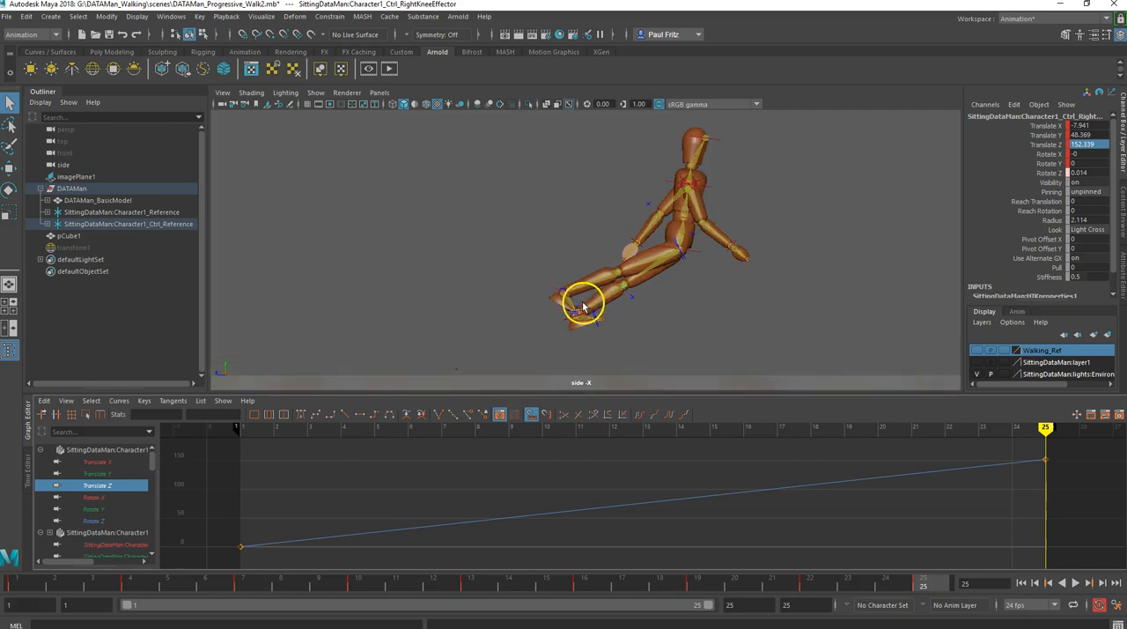
{"action": "scroll", "coordinate": [581, 308], "scroll_direction": "up", "scroll_amount": 2}
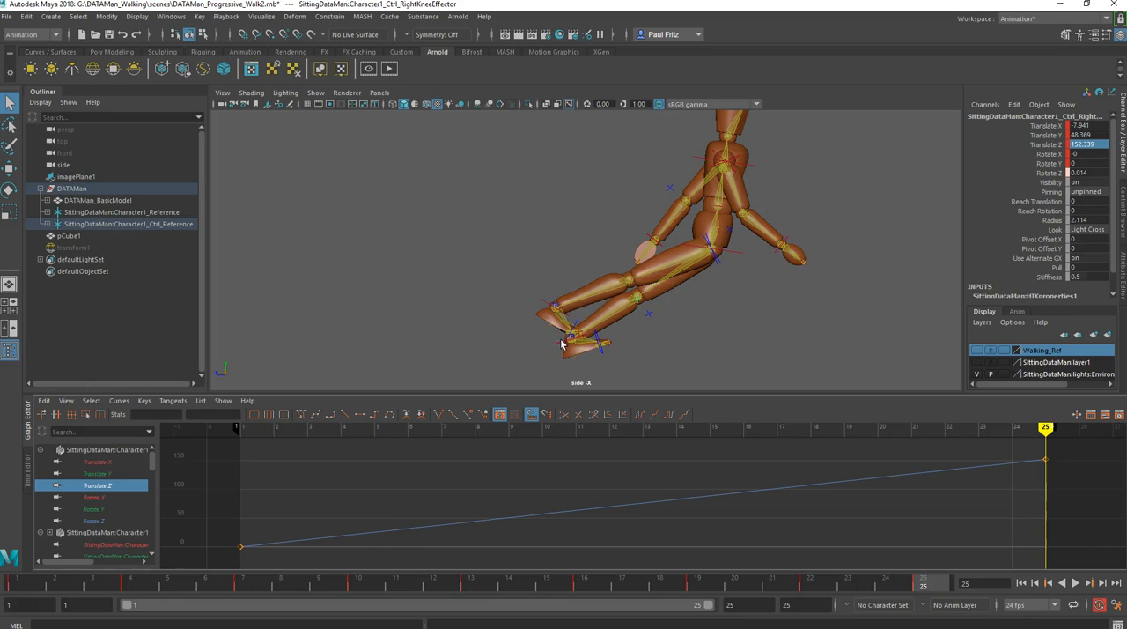
{"action": "left_click", "coordinate": [561, 345]}
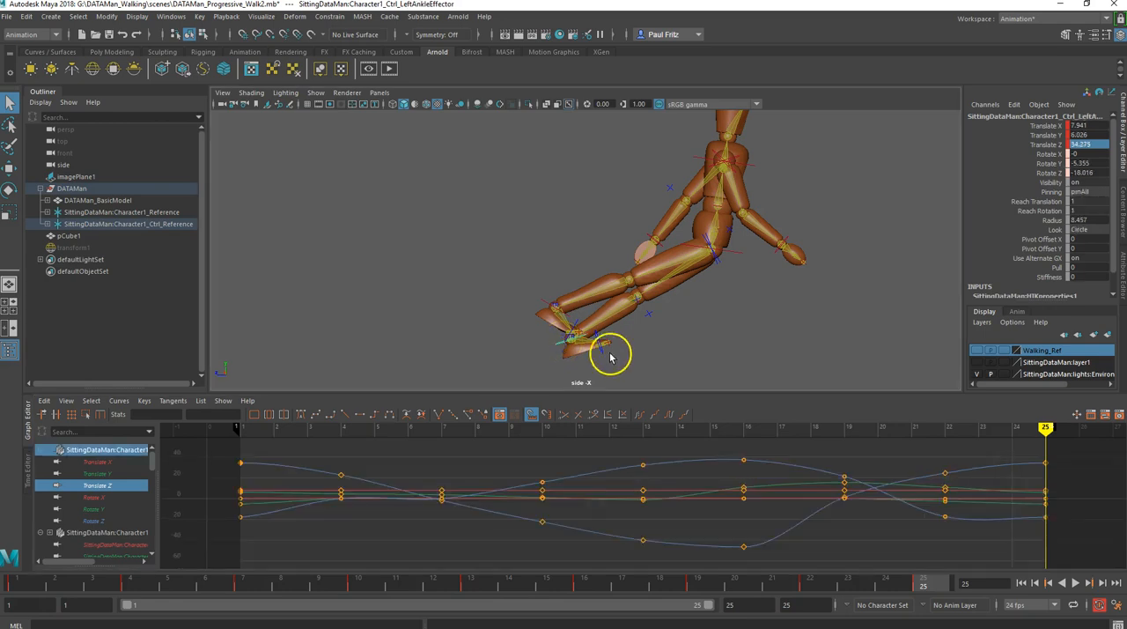
{"action": "scroll", "coordinate": [613, 347], "scroll_direction": "down", "scroll_amount": 2}
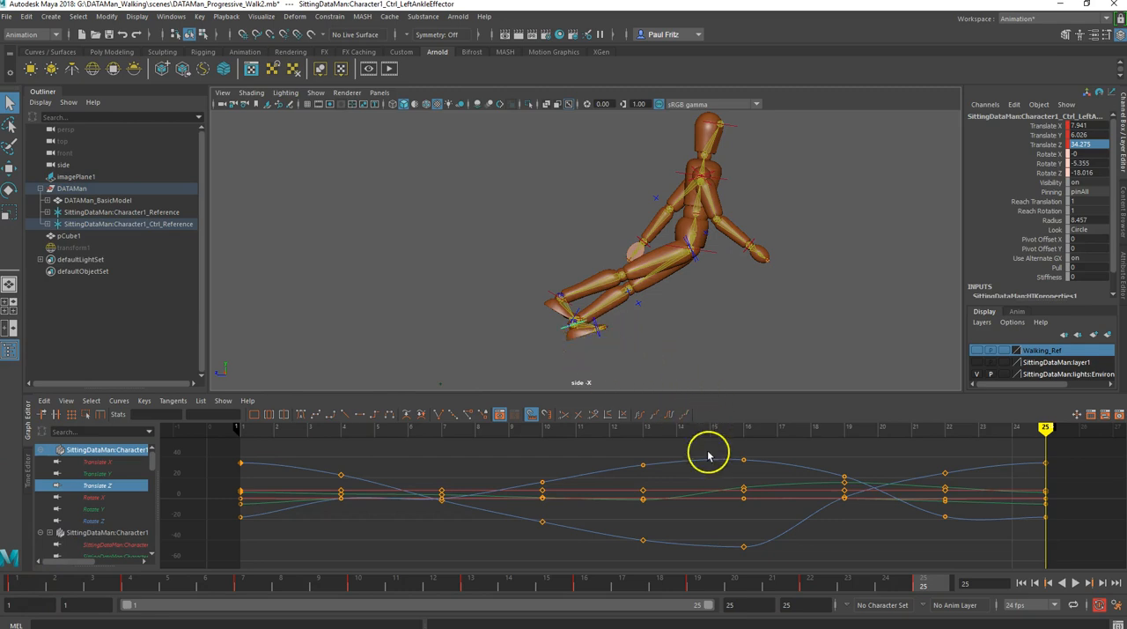
{"action": "left_click", "coordinate": [19, 582]}
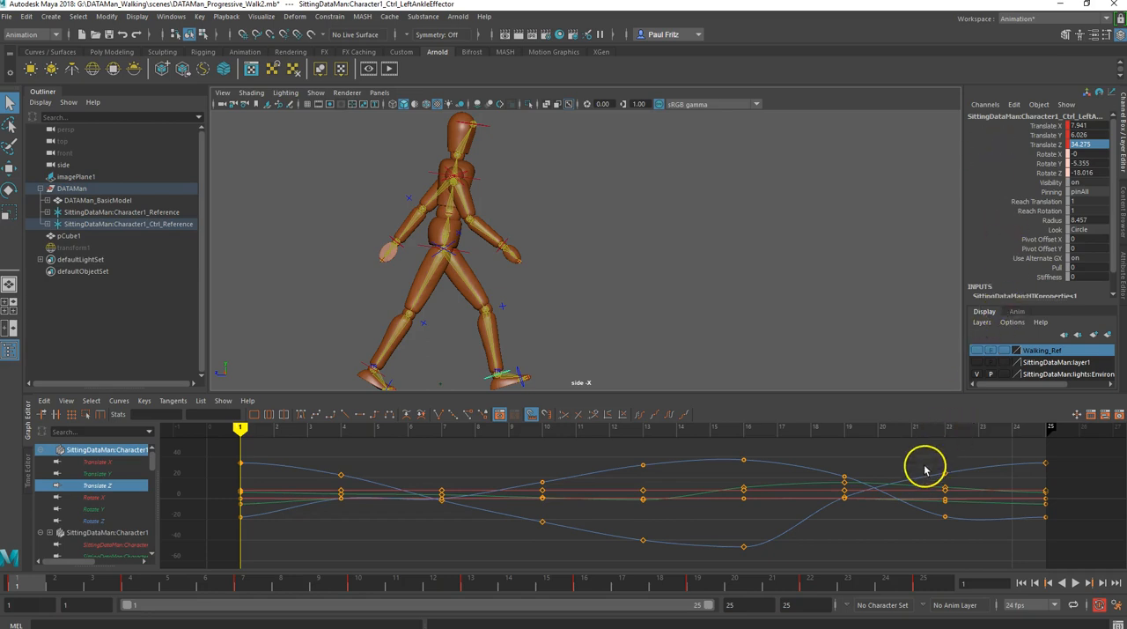
{"action": "left_click", "coordinate": [929, 585]}
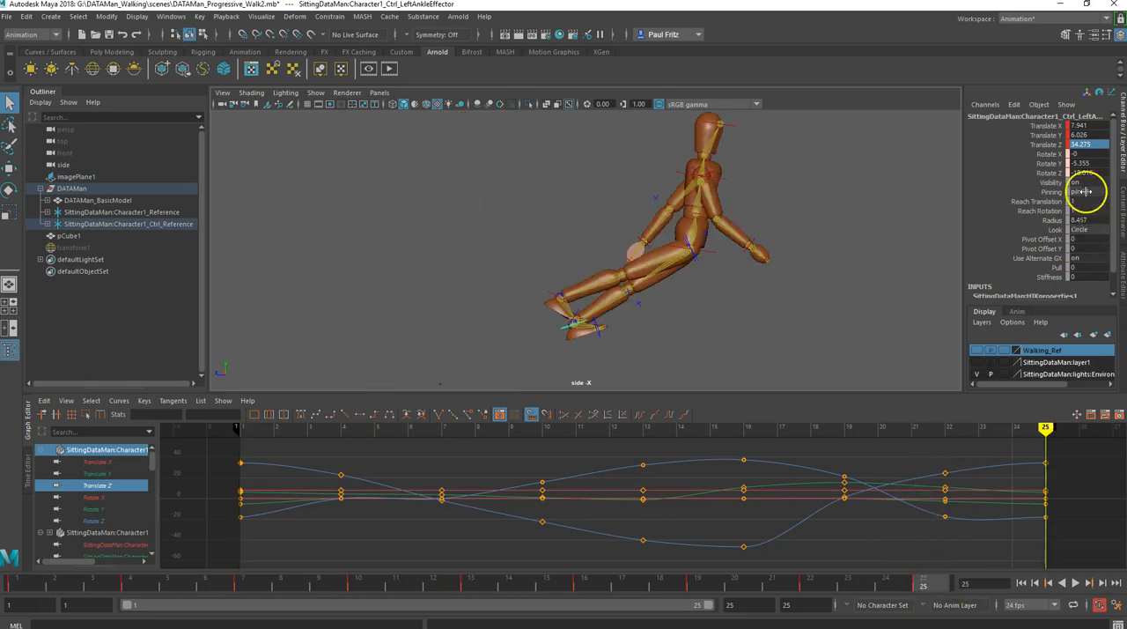
{"action": "double_click", "coordinate": [1088, 145]}
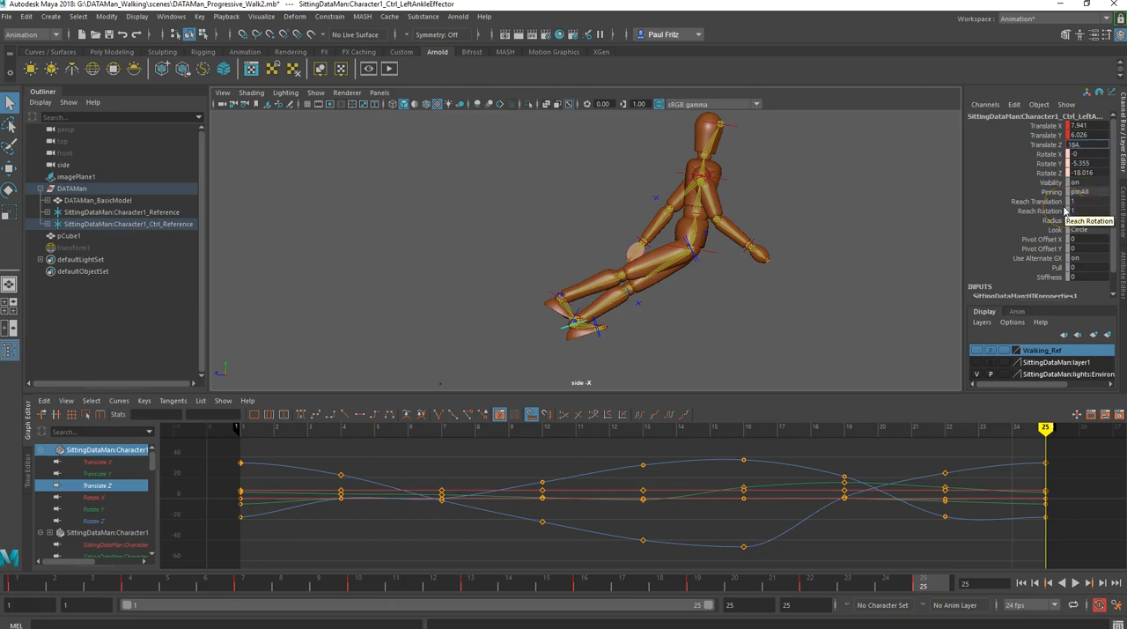
{"action": "type", "text": "184.275"}
{"action": "key", "text": "Return"}
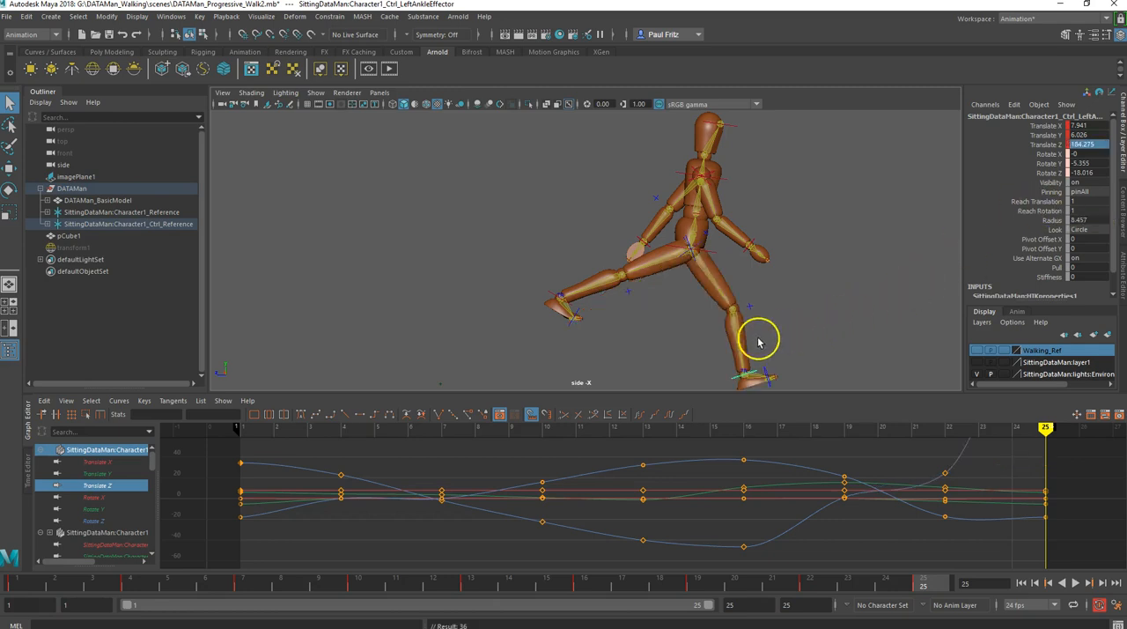
{"action": "left_click", "coordinate": [15, 583]}
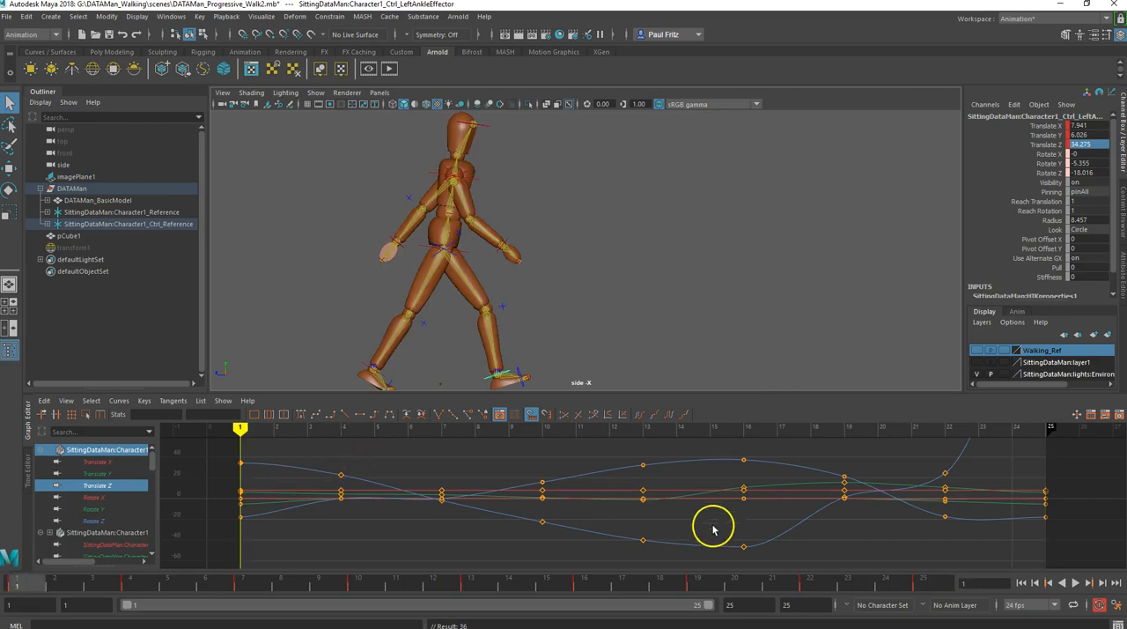
{"action": "left_click", "coordinate": [926, 583]}
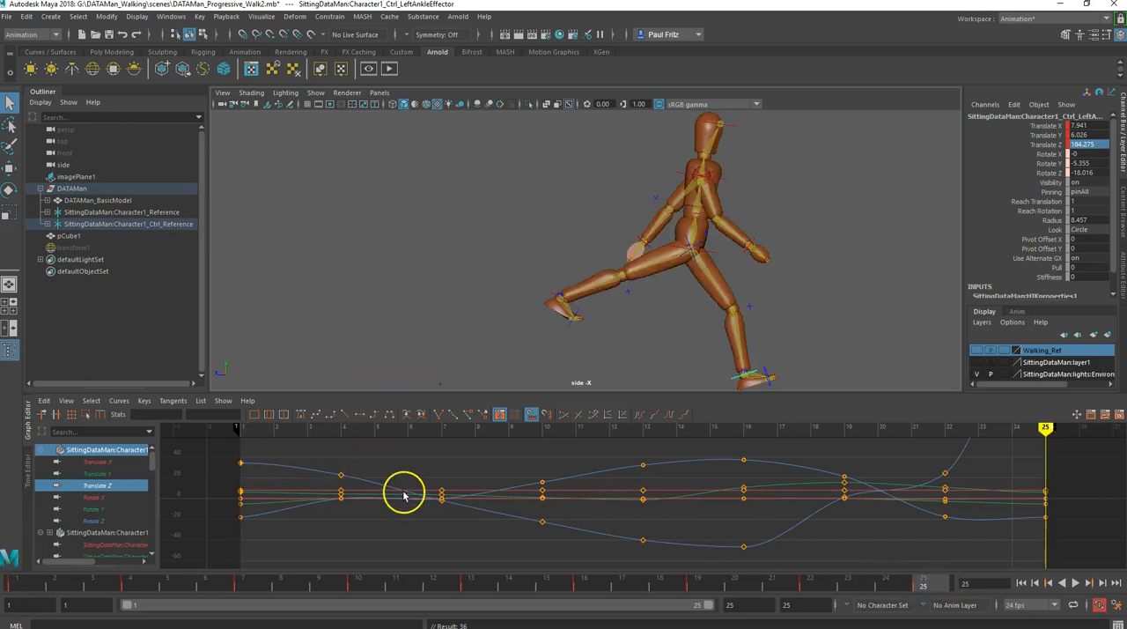
- Select the right ankle effector and set its Translate Z to 109.356 at frame 25
{"action": "left_click", "coordinate": [18, 584]}
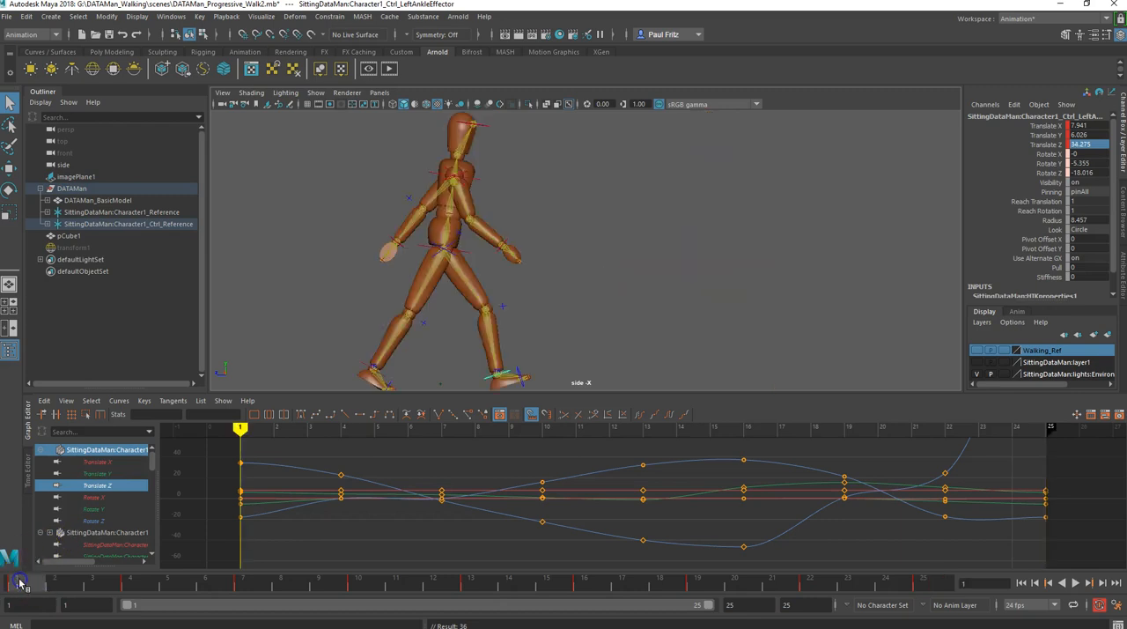
{"action": "left_click", "coordinate": [367, 369]}
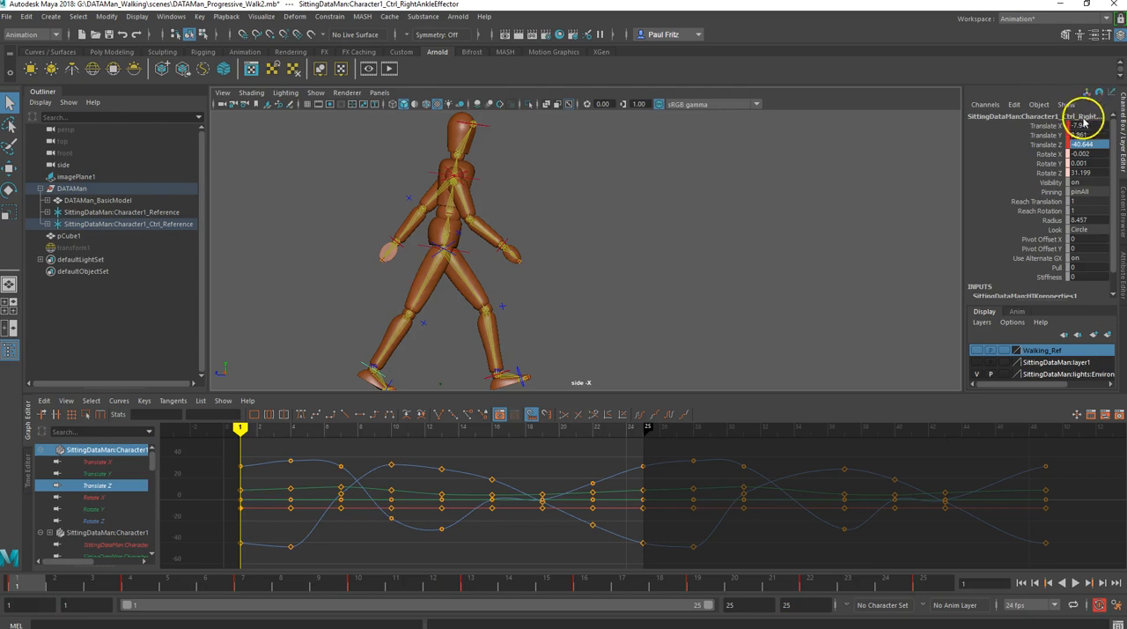
{"action": "left_click", "coordinate": [1079, 145]}
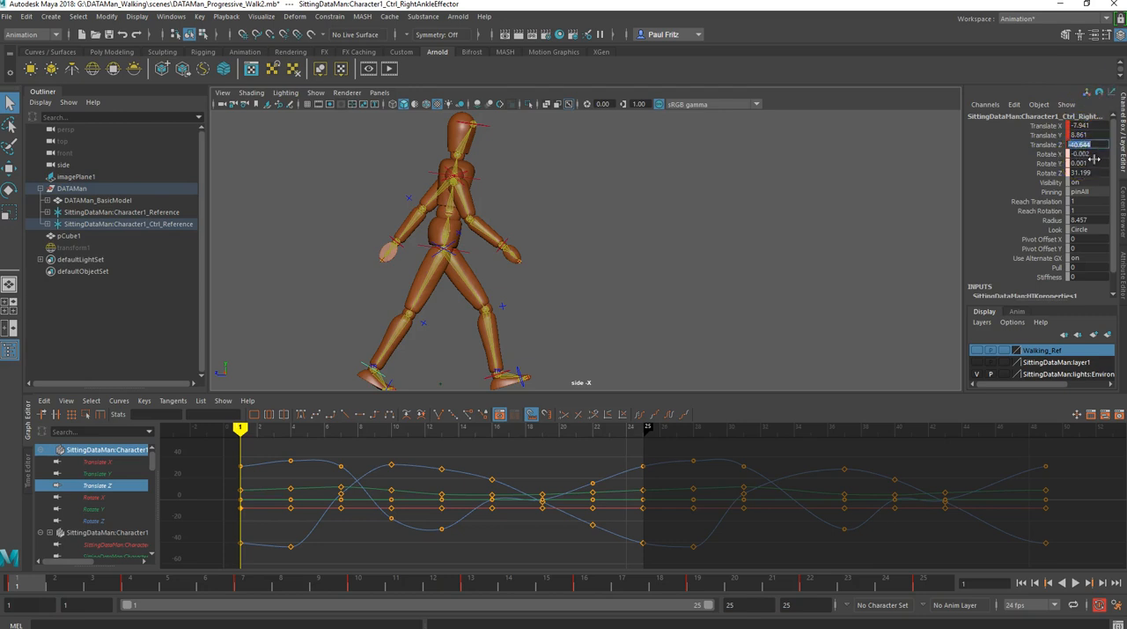
{"action": "type", "text": "1"}
{"action": "left_click", "coordinate": [931, 572]}
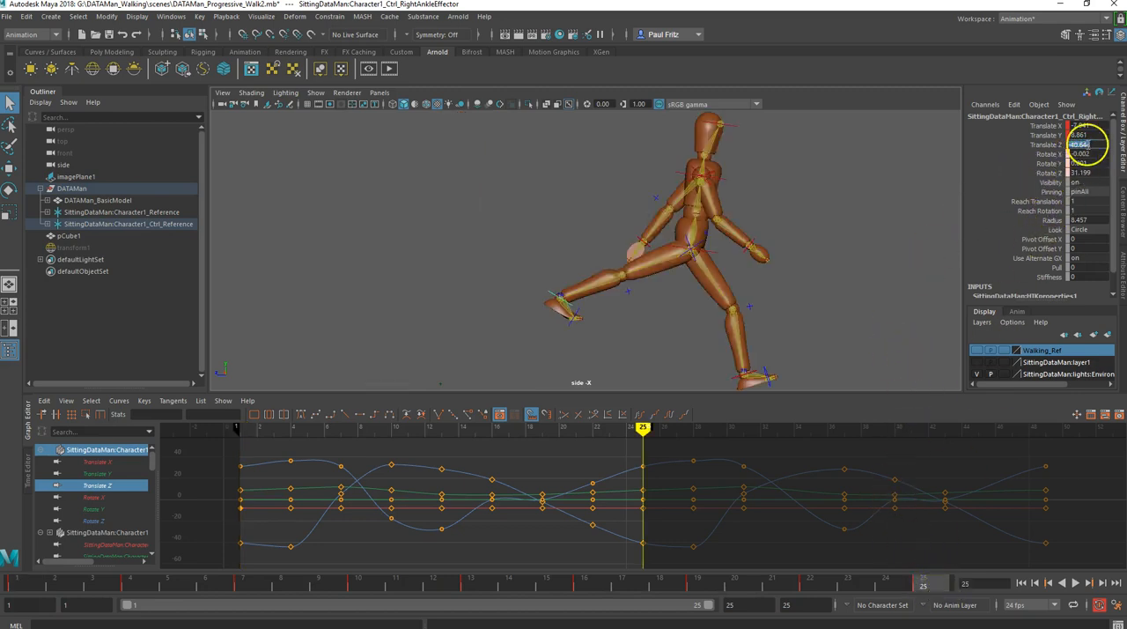
{"action": "double_click", "coordinate": [1079, 146]}
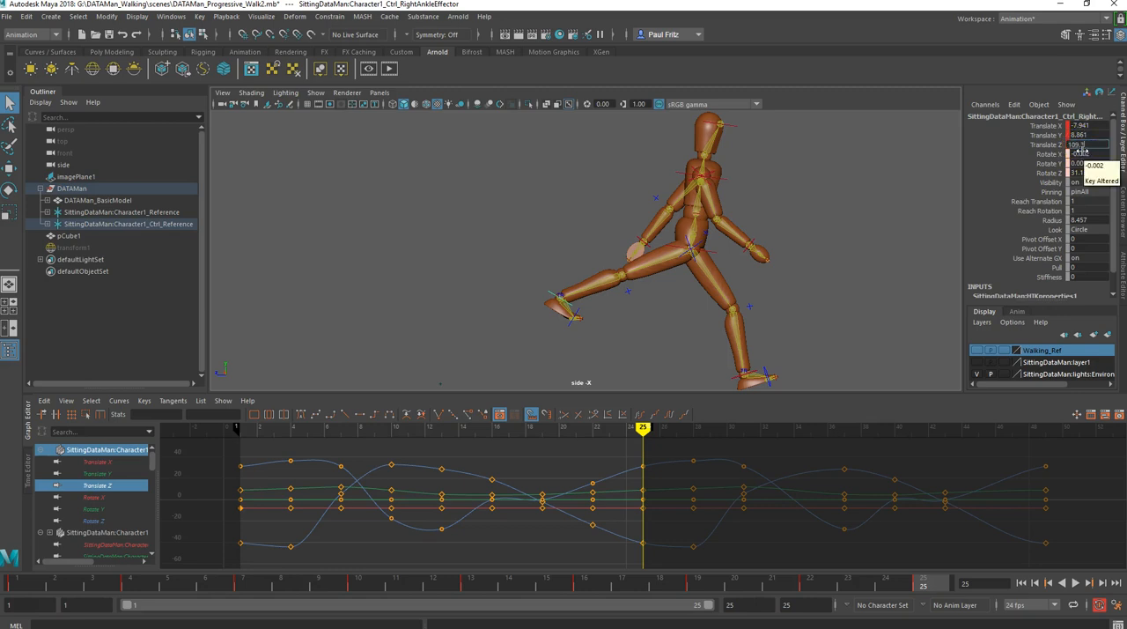
{"action": "key", "text": "Return"}
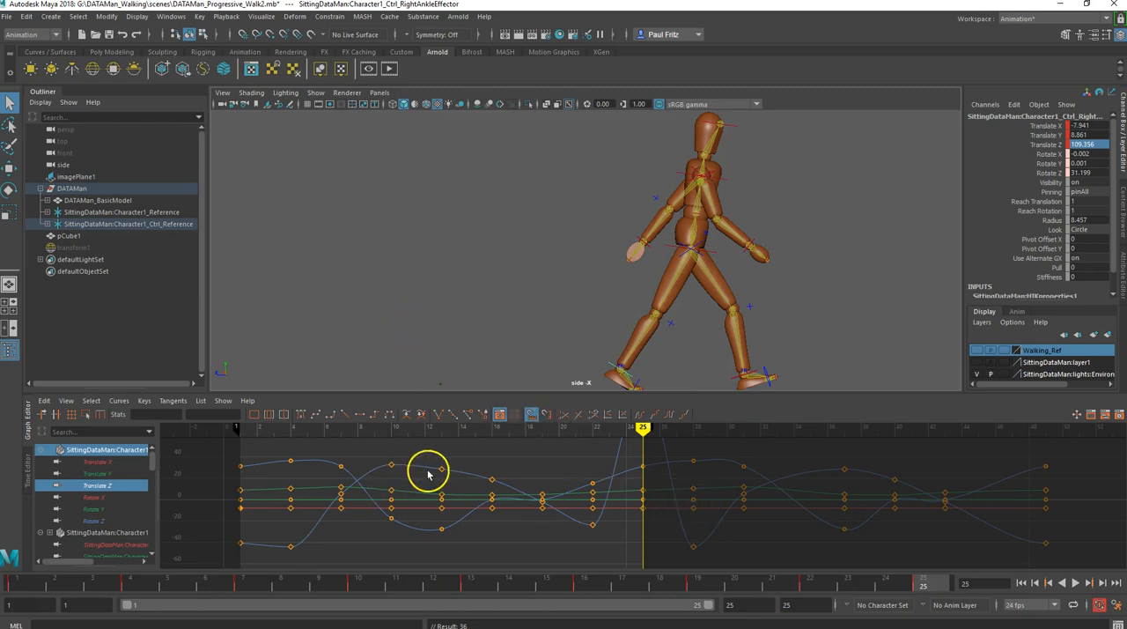
- Examine the foot positions at the walk's key poses between frames 1 and 25
{"action": "left_click", "coordinate": [15, 583]}
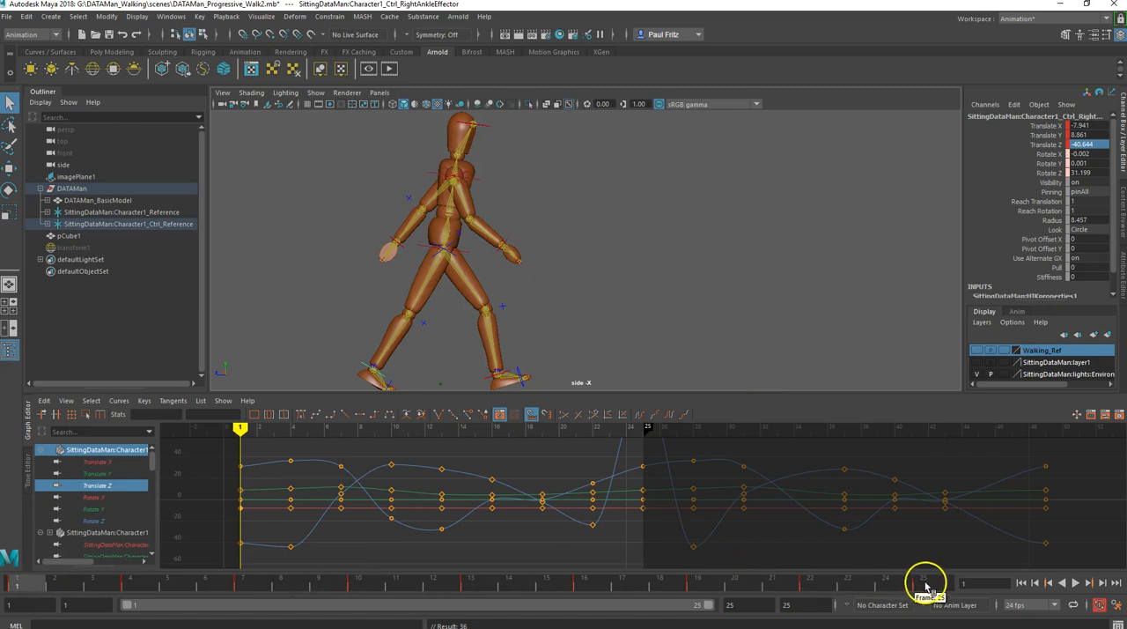
{"action": "left_click", "coordinate": [926, 584]}
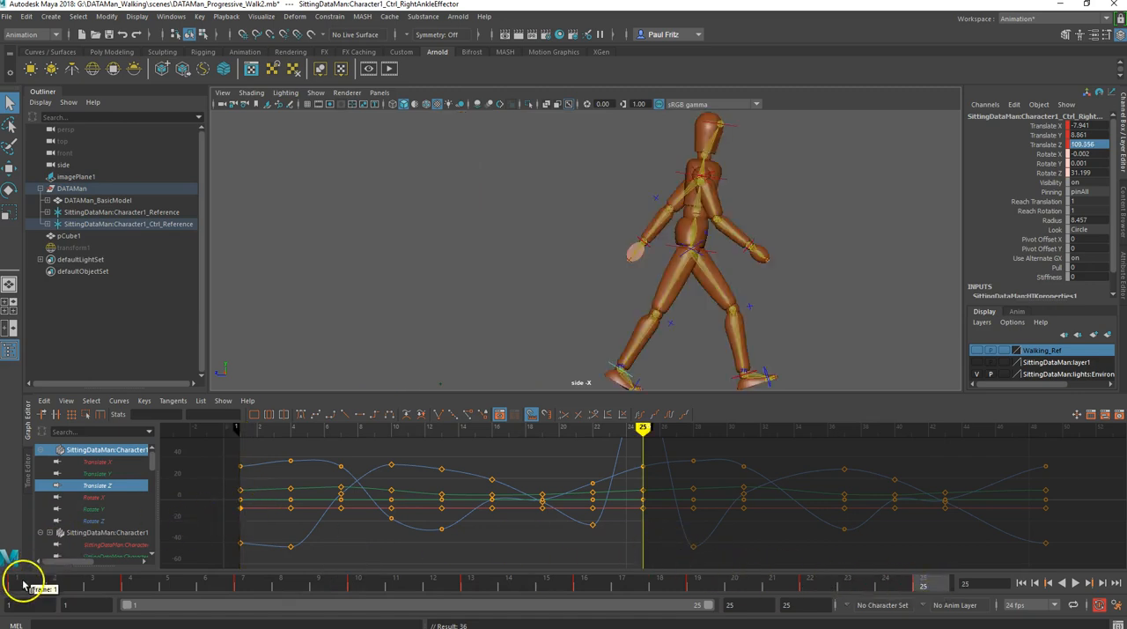
{"action": "left_click", "coordinate": [20, 583]}
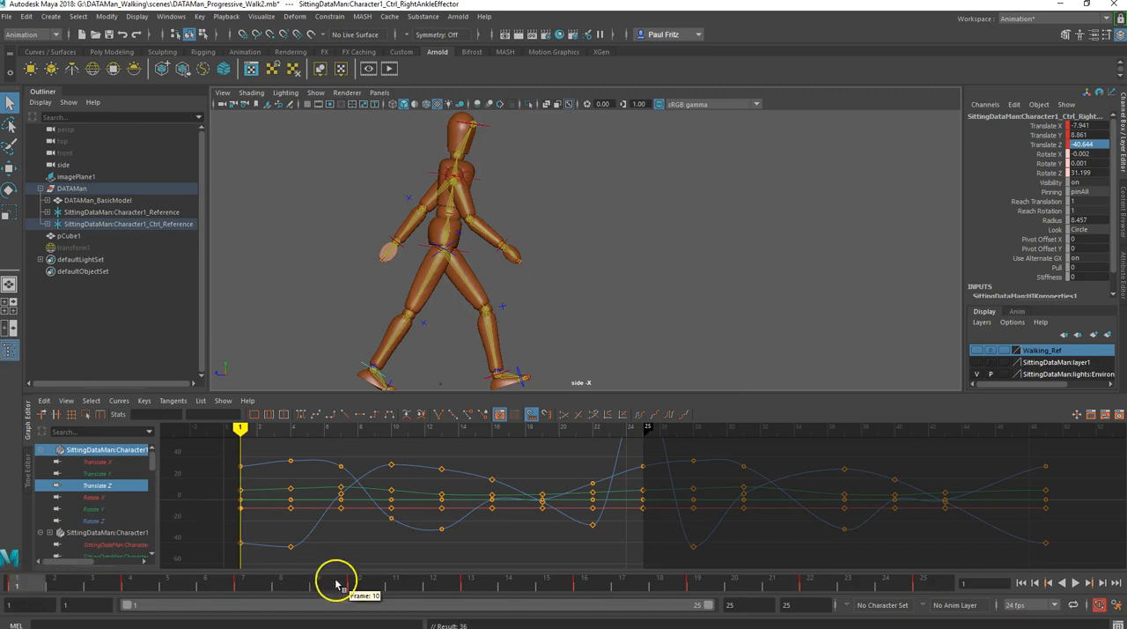
{"action": "left_click", "coordinate": [473, 583]}
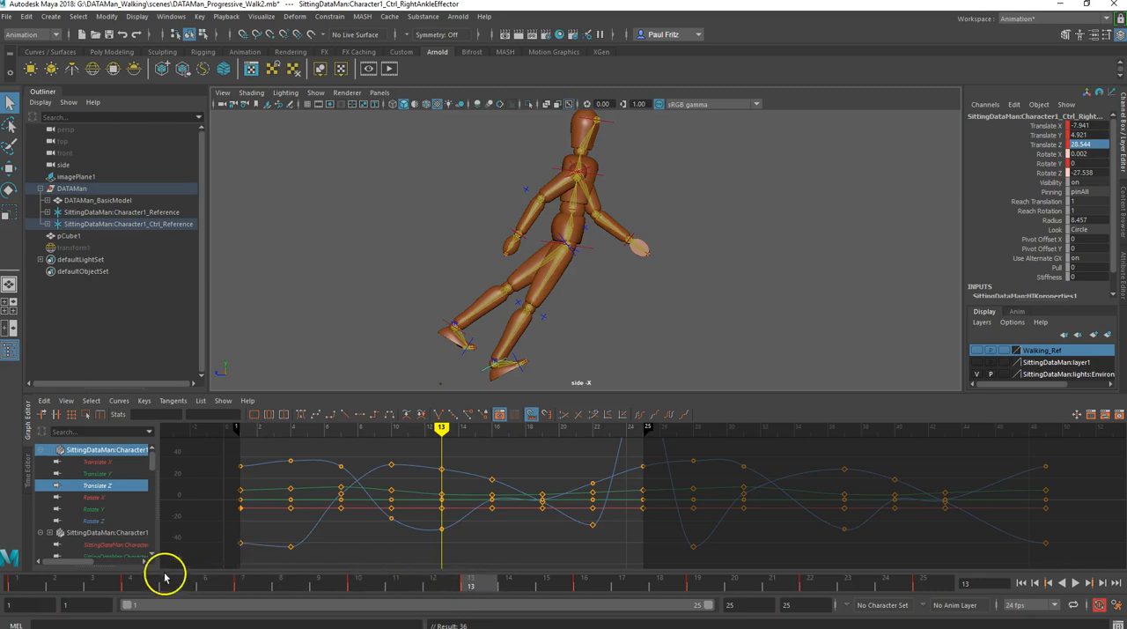
{"action": "left_click", "coordinate": [132, 585]}
{"action": "left_click", "coordinate": [243, 583]}
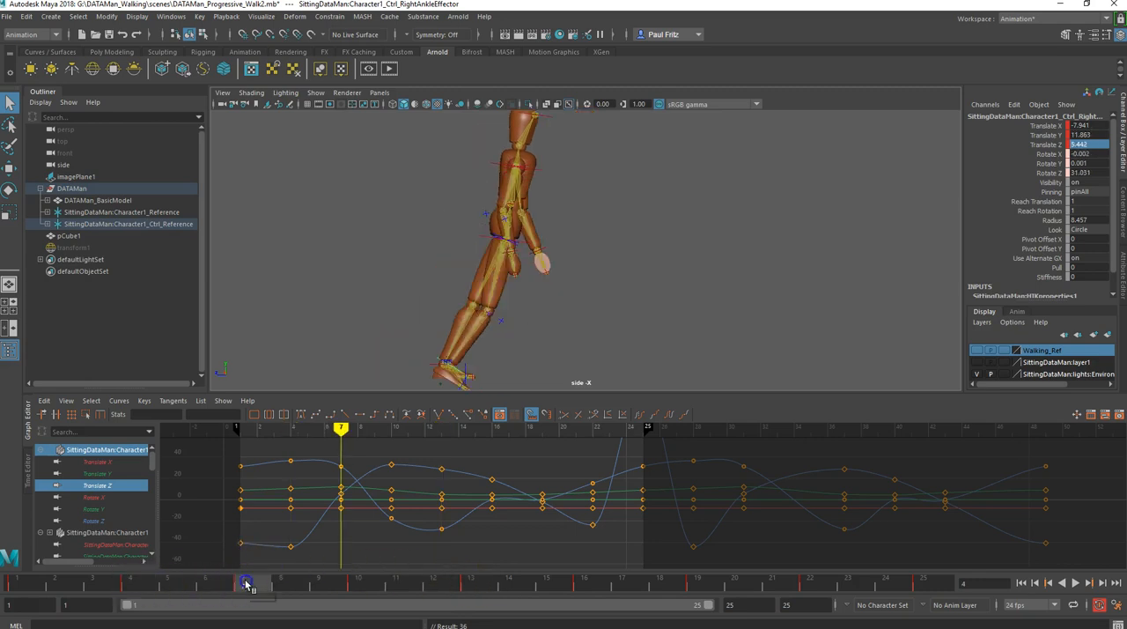
{"action": "left_click", "coordinate": [357, 585]}
{"action": "left_click", "coordinate": [471, 583]}
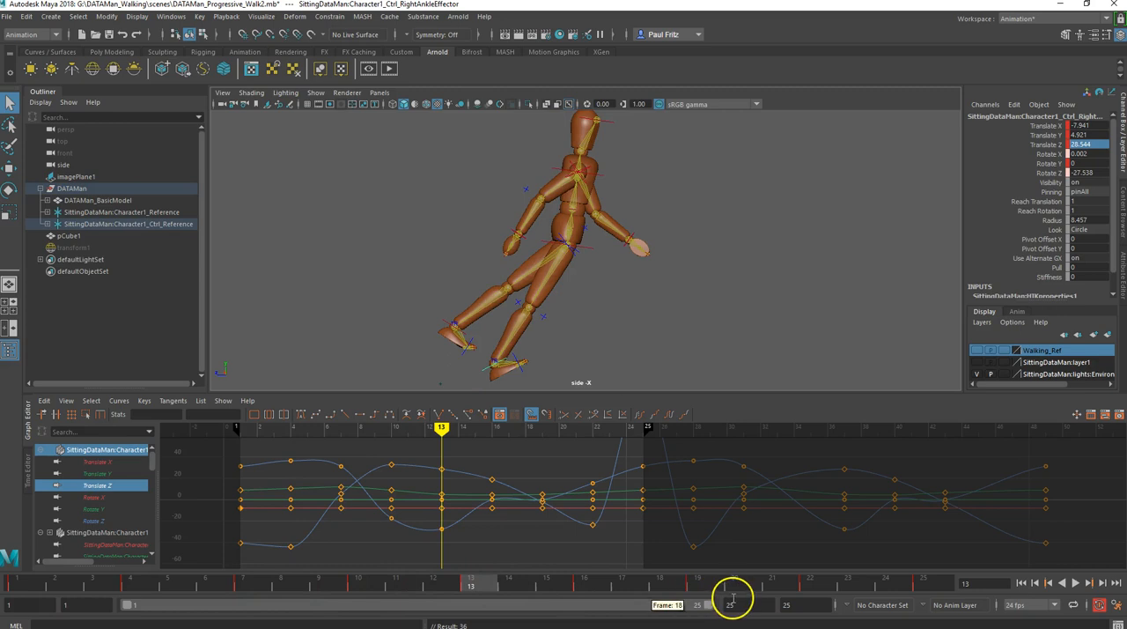
{"action": "left_click", "coordinate": [700, 584]}
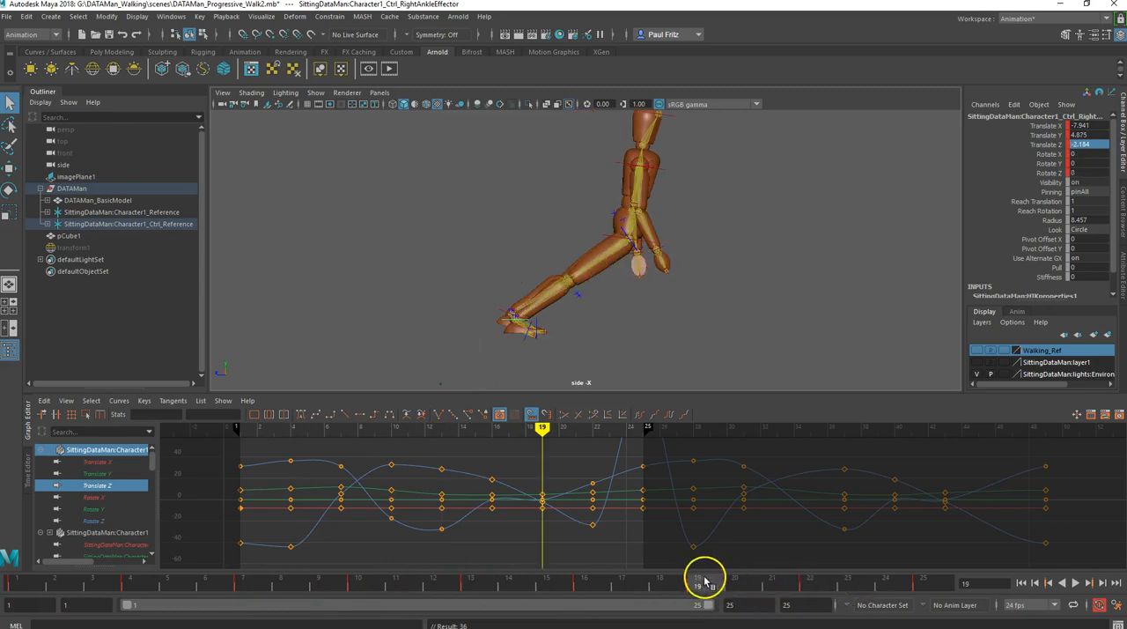
{"action": "left_click", "coordinate": [810, 584]}
{"action": "left_click", "coordinate": [935, 588]}
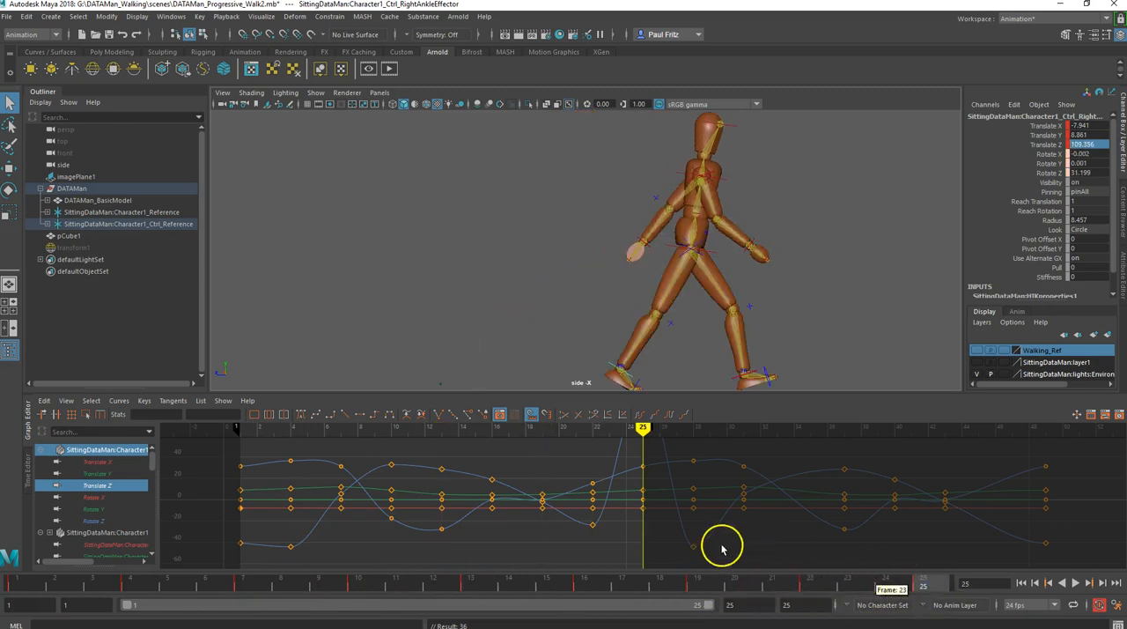
{"action": "left_click", "coordinate": [470, 583]}
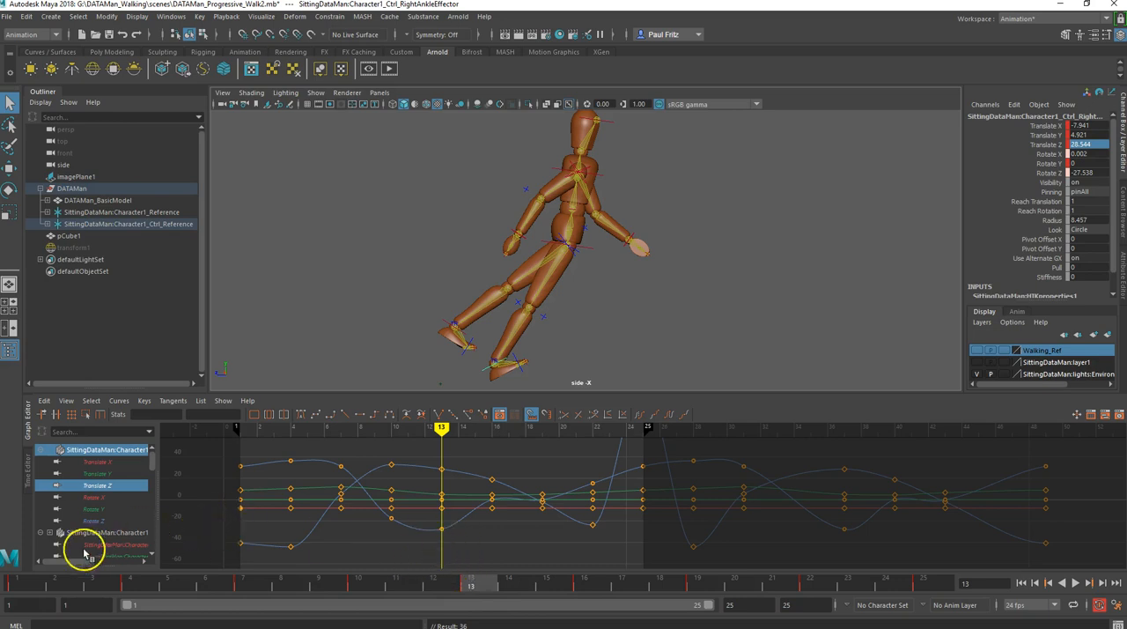
- Copy the left ankle effector's frame 1 Translate Z value, 34.275, to frame 13
{"action": "left_click", "coordinate": [21, 581]}
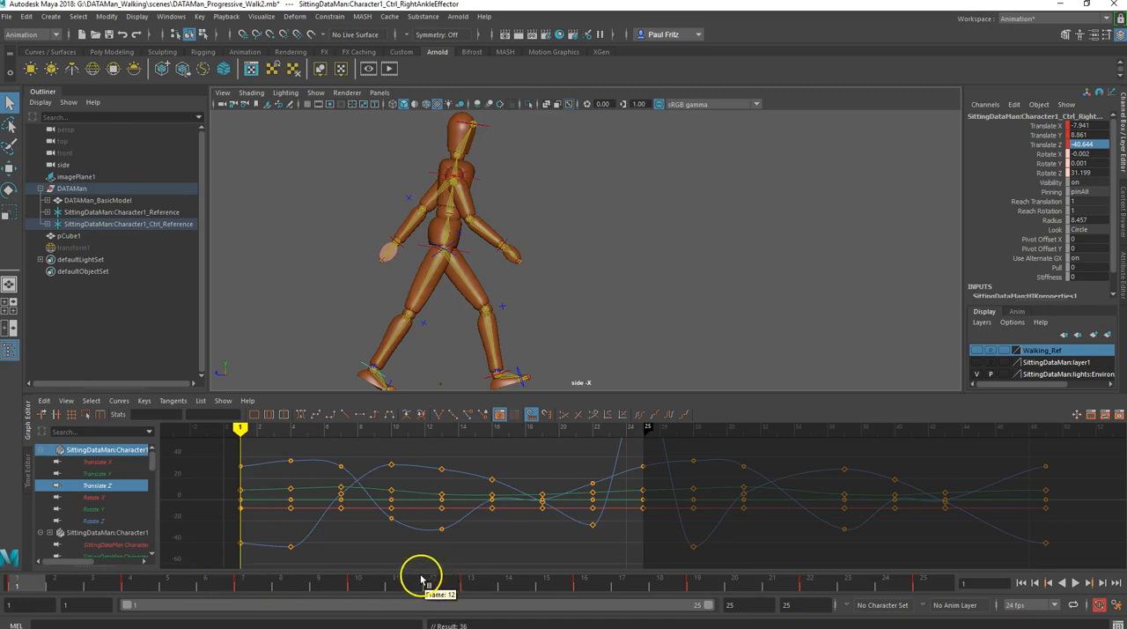
{"action": "left_click", "coordinate": [487, 379]}
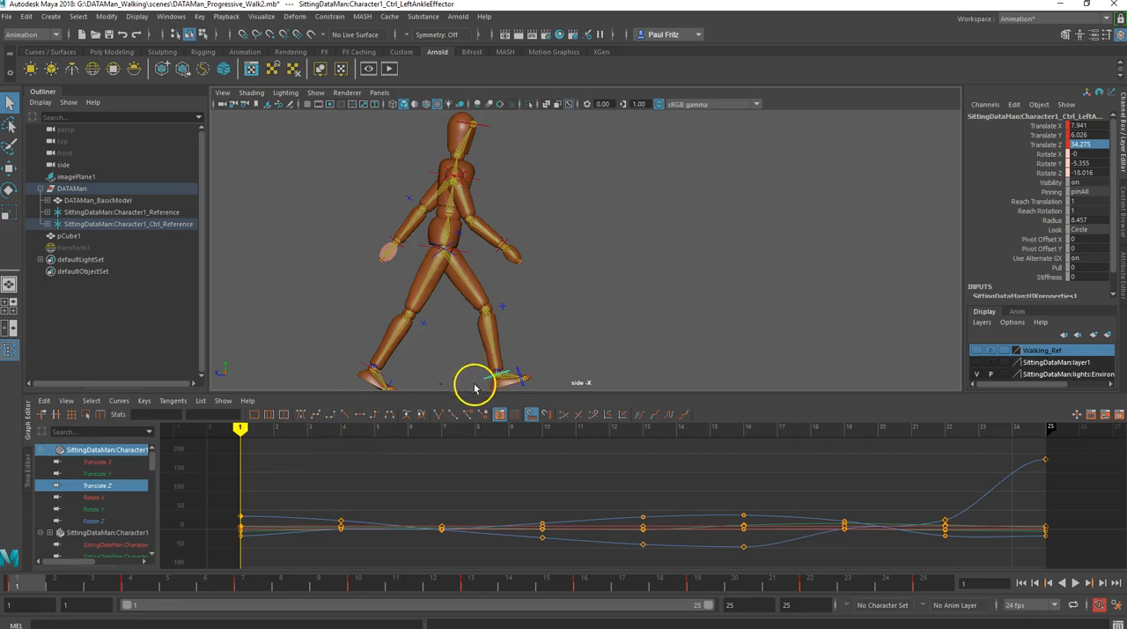
{"action": "double_click", "coordinate": [1090, 146]}
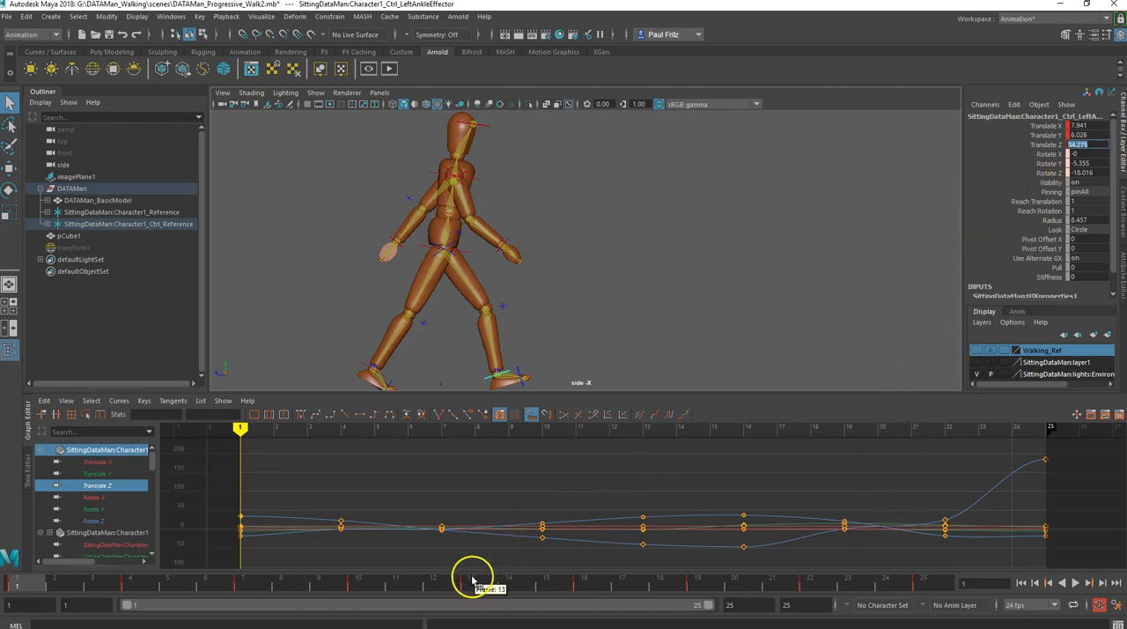
{"action": "left_click", "coordinate": [473, 581]}
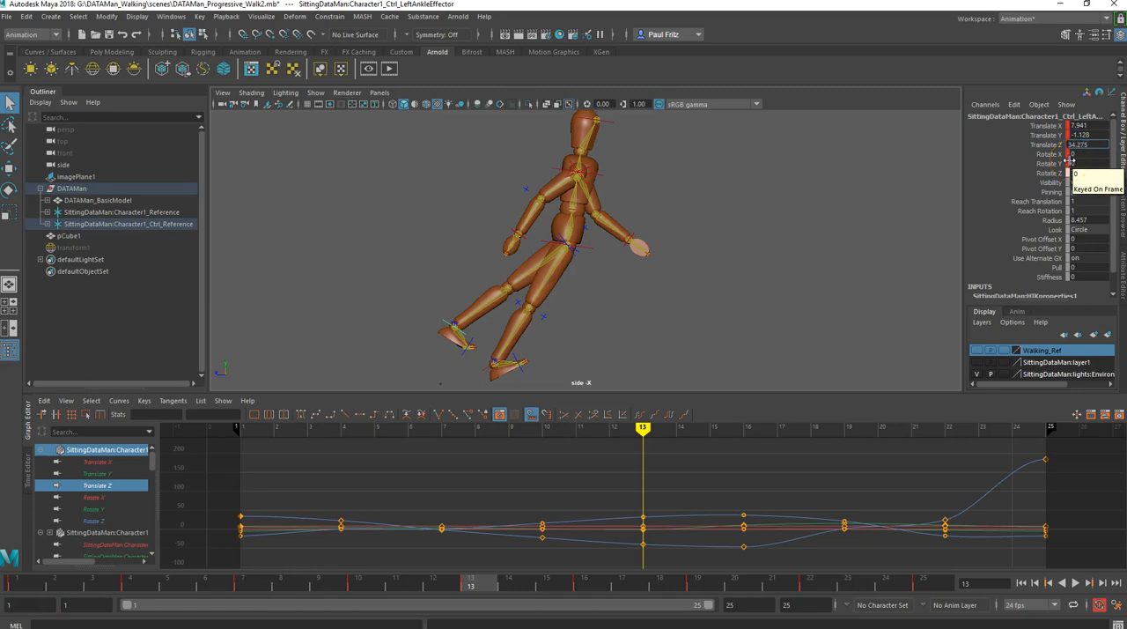
{"action": "key", "text": "Return"}
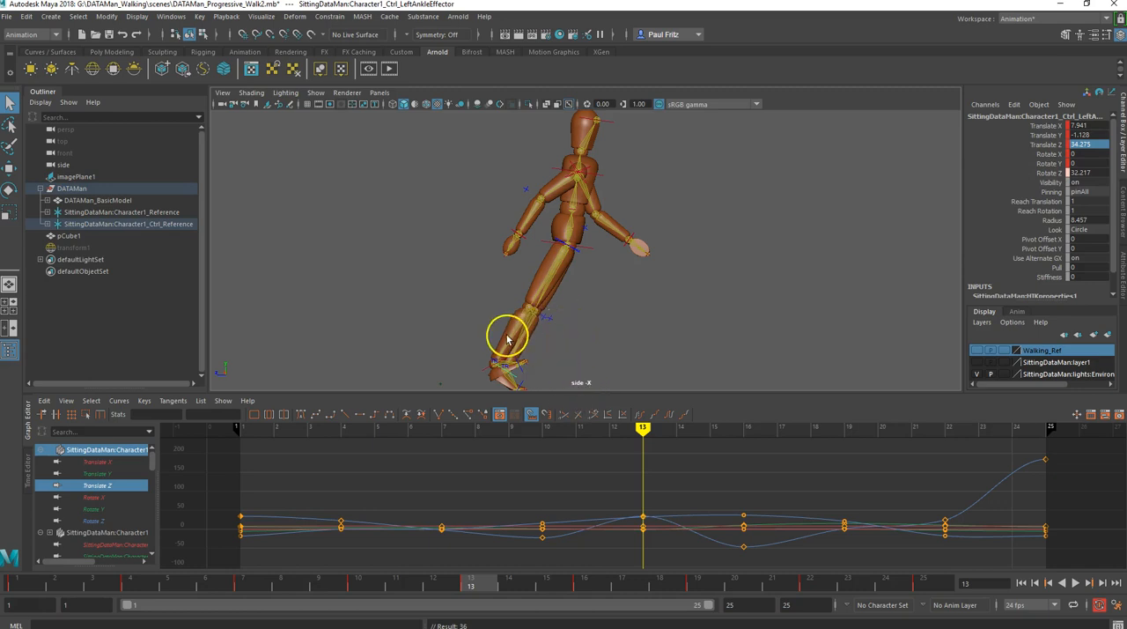
- Copy the right ankle effector's frame 25 Translate Z value, 109.356, to frame 13 and return to frame 1
{"action": "left_click", "coordinate": [486, 371]}
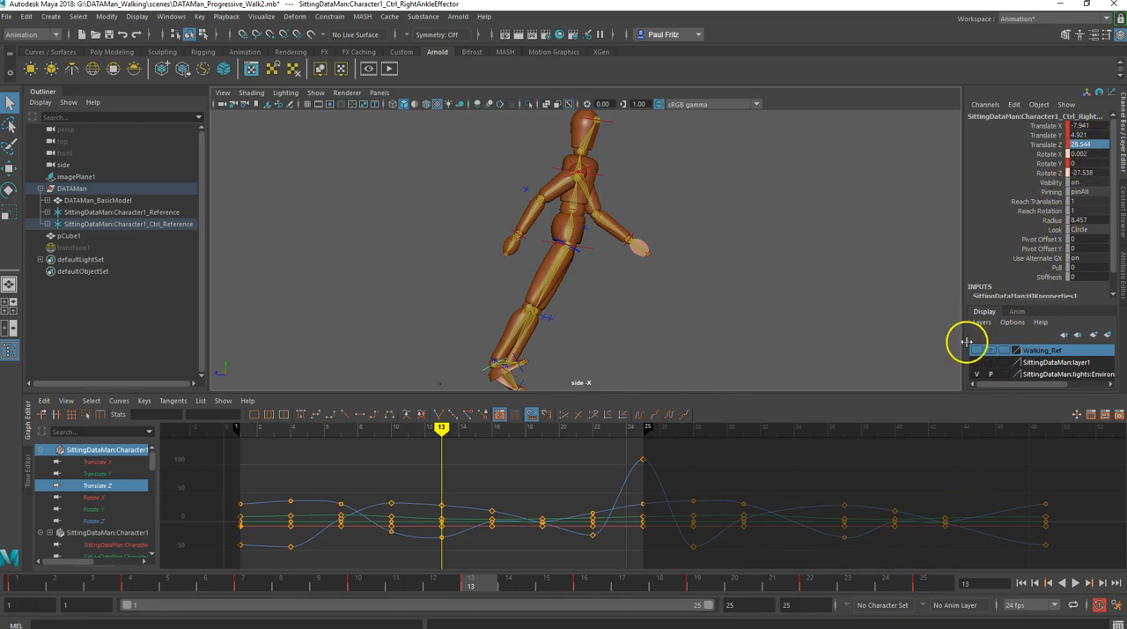
{"action": "left_click", "coordinate": [927, 583]}
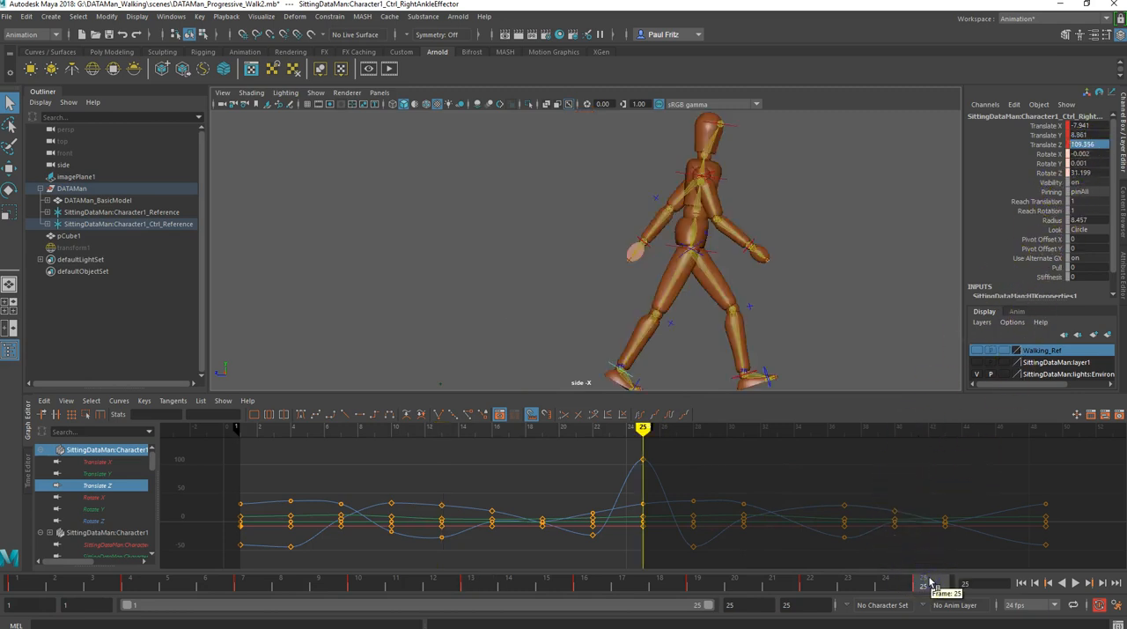
{"action": "double_click", "coordinate": [1091, 145]}
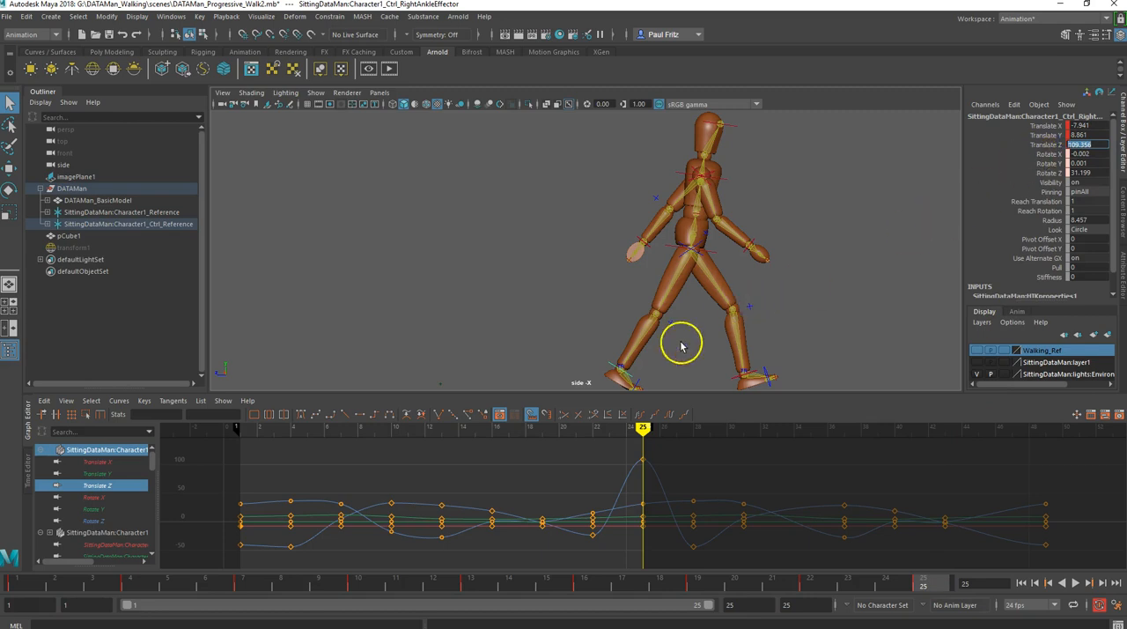
{"action": "left_click", "coordinate": [466, 580]}
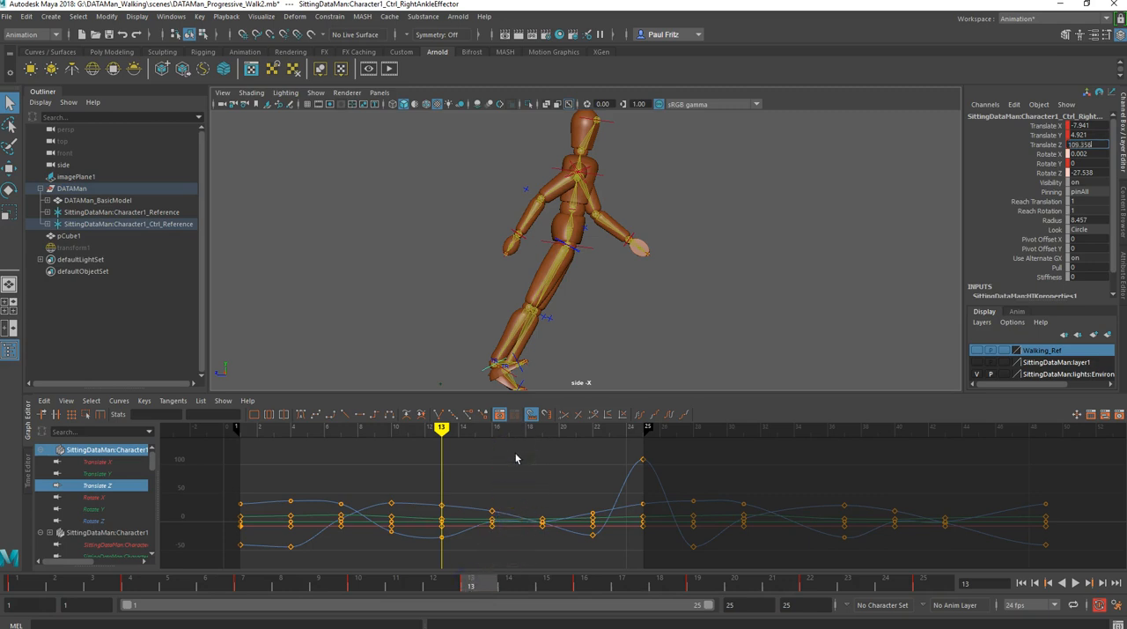
{"action": "key", "text": "Return"}
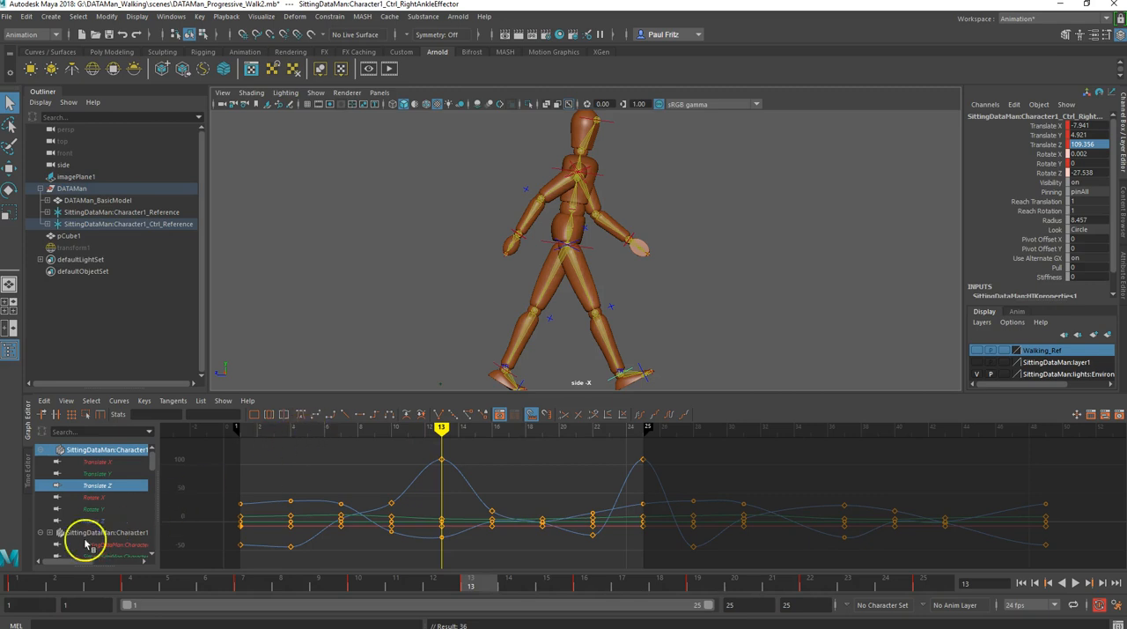
{"action": "left_click", "coordinate": [25, 584]}
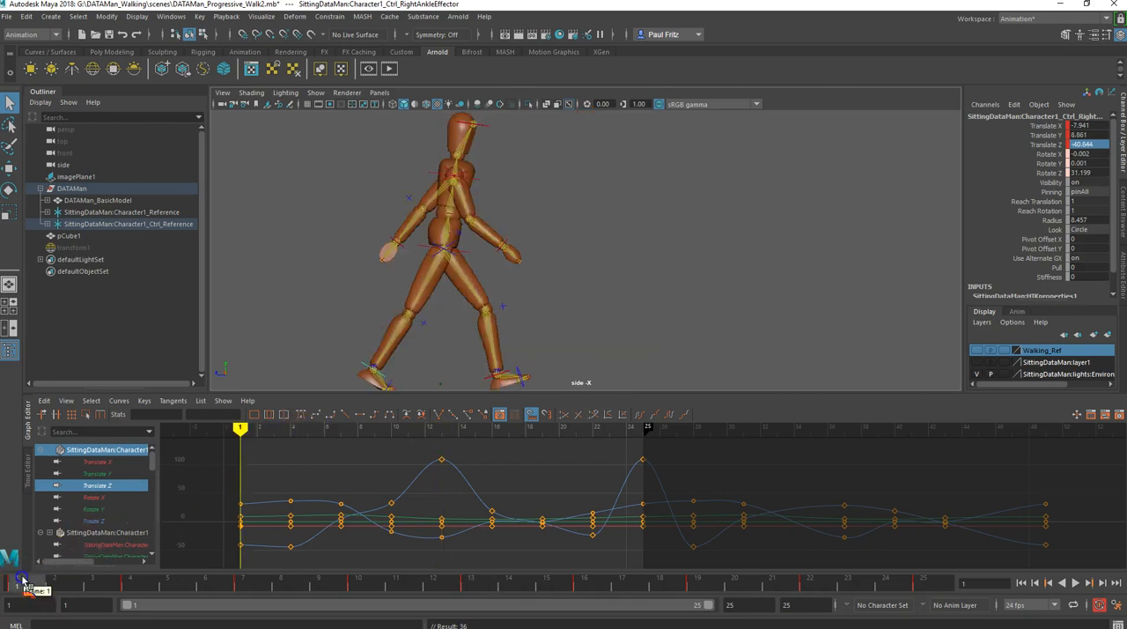
- Delete the right ankle effector's Translate Z keys between frames 1 and 13 and between frames 13 and 25
{"action": "left_click", "coordinate": [477, 587]}
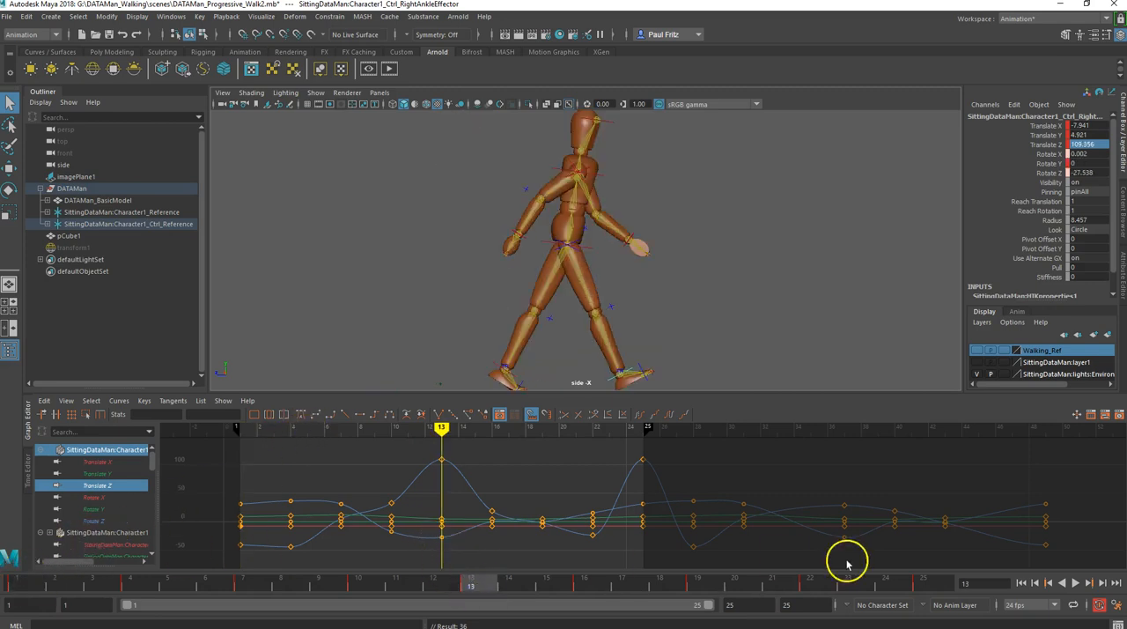
{"action": "left_click", "coordinate": [923, 585]}
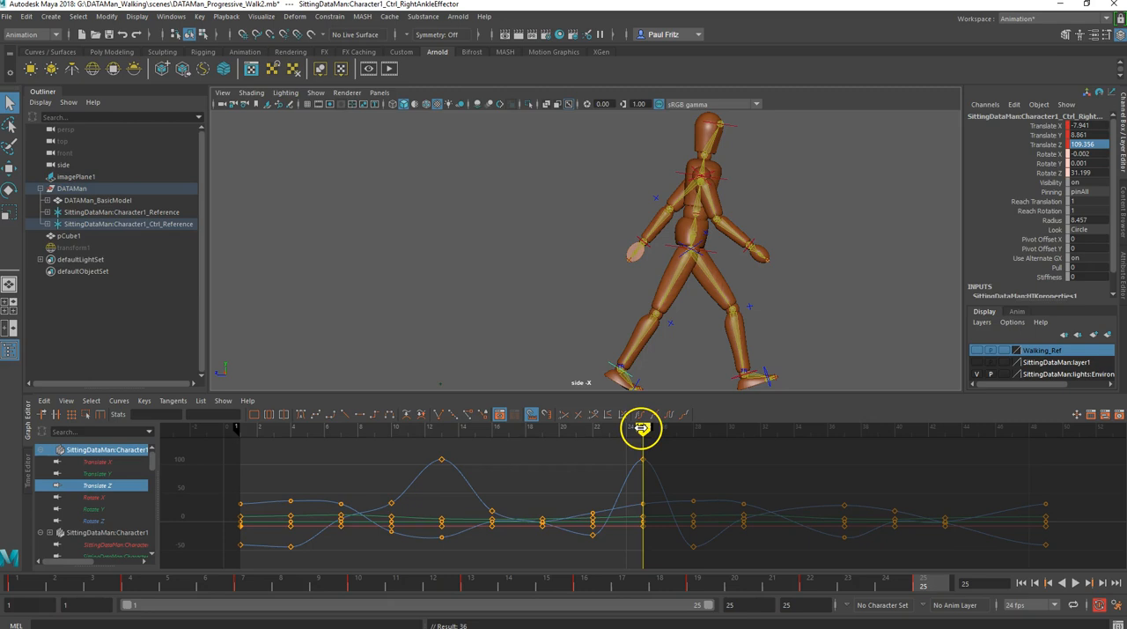
{"action": "mouse_move", "coordinate": [919, 583]}
{"action": "left_mouse_down"}
{"action": "mouse_move", "coordinate": [610, 586]}
{"action": "mouse_move", "coordinate": [435, 571]}
{"action": "mouse_move", "coordinate": [458, 556]}
{"action": "mouse_move", "coordinate": [472, 563]}
{"action": "mouse_move", "coordinate": [207, 552]}
{"action": "mouse_move", "coordinate": [264, 568]}
{"action": "mouse_move", "coordinate": [344, 564]}
{"action": "left_mouse_up"}
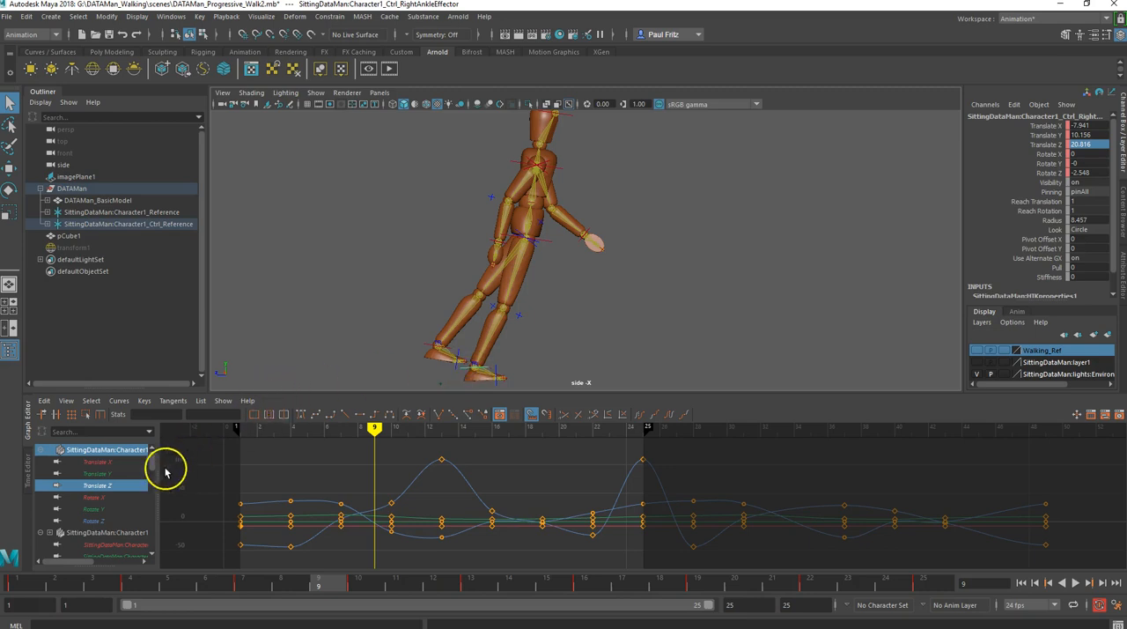
{"action": "left_click", "coordinate": [98, 485]}
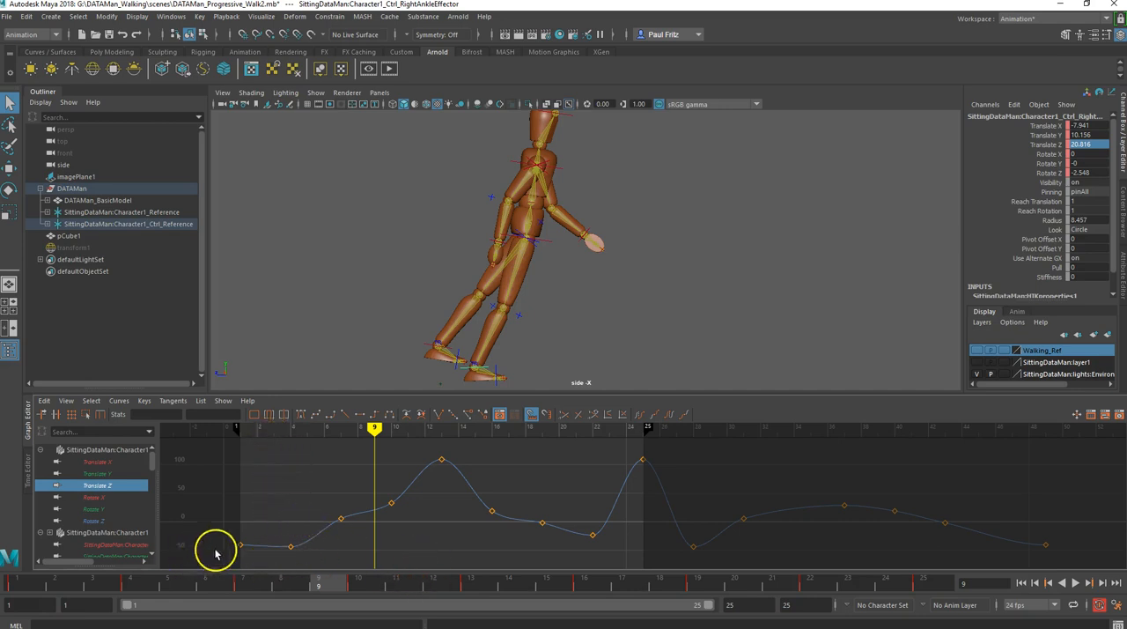
{"action": "left_click", "coordinate": [18, 583]}
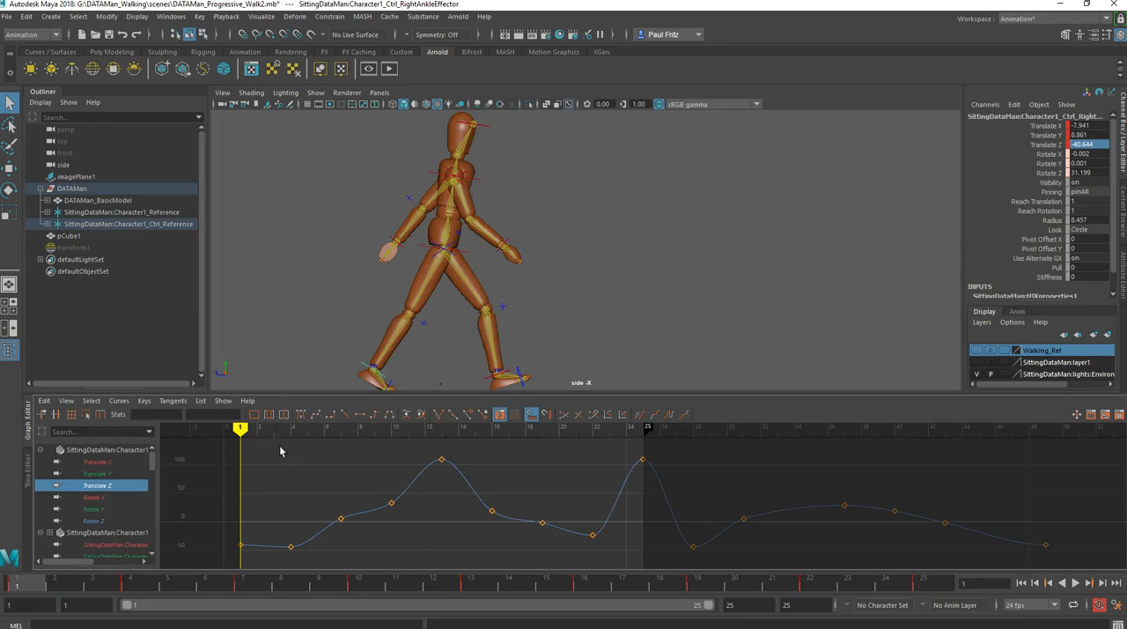
{"action": "left_click", "coordinate": [289, 477]}
{"action": "scroll", "coordinate": [291, 475], "scroll_direction": "down", "scroll_amount": 5}
{"action": "key", "text": "a"}
{"action": "left_click_drag", "start_coordinate": [284, 511], "coordinate": [414, 563]}
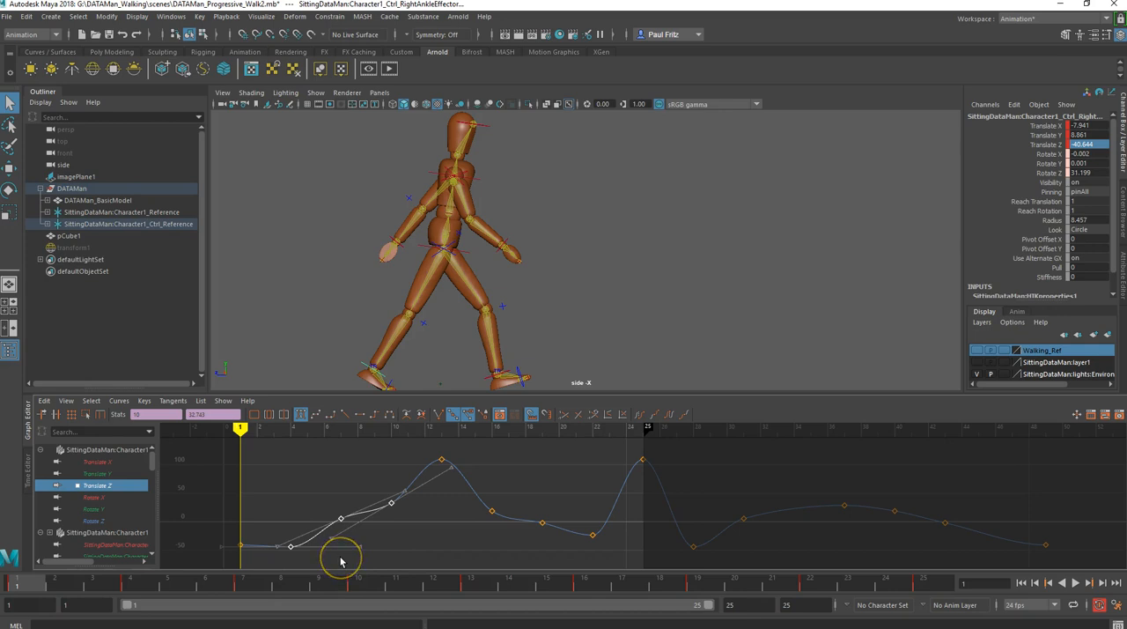
{"action": "key", "text": "Delete"}
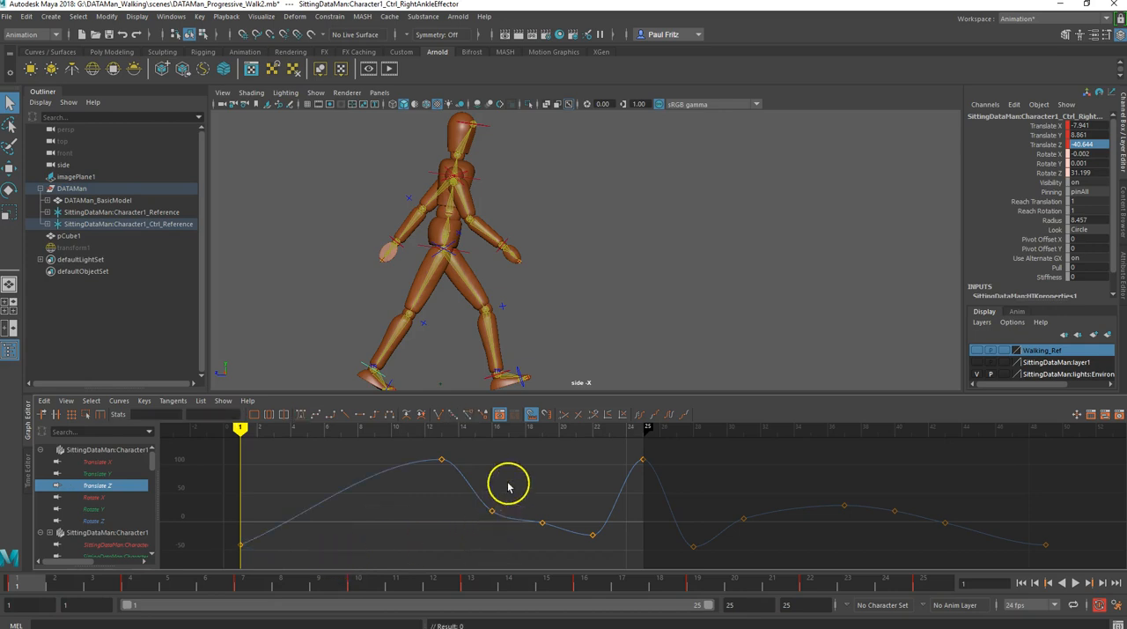
{"action": "left_click_drag", "start_coordinate": [606, 555], "coordinate": [607, 556]}
{"action": "key", "text": "Delete"}
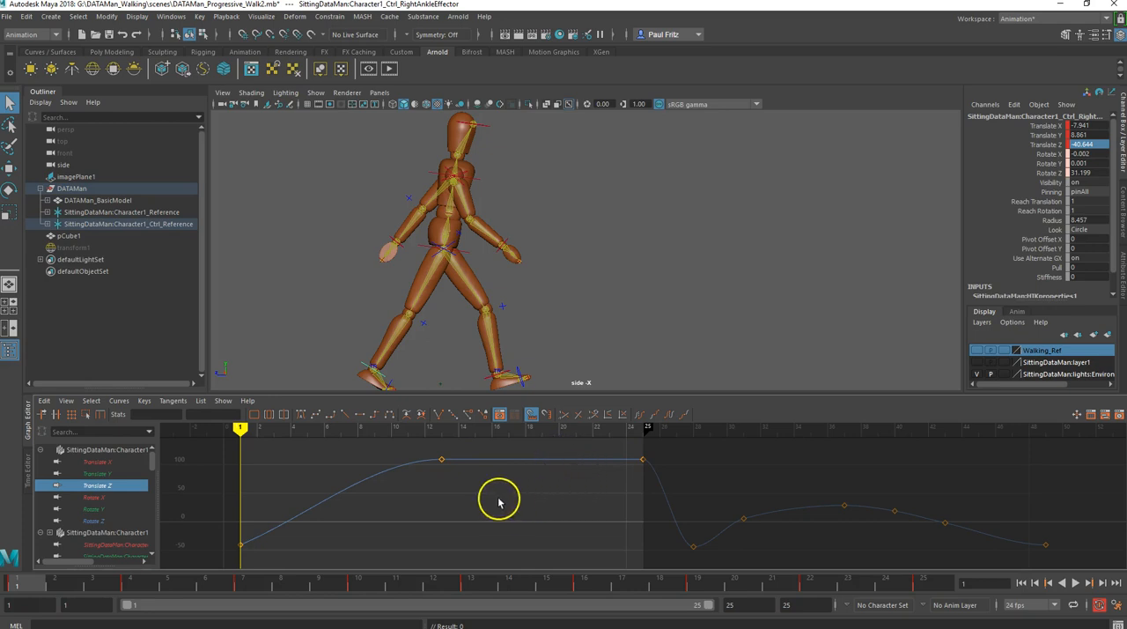
- Delete the left ankle effector's Translate Z keys between frames 1 and 13 and accept the autosave
{"action": "left_click", "coordinate": [487, 379]}
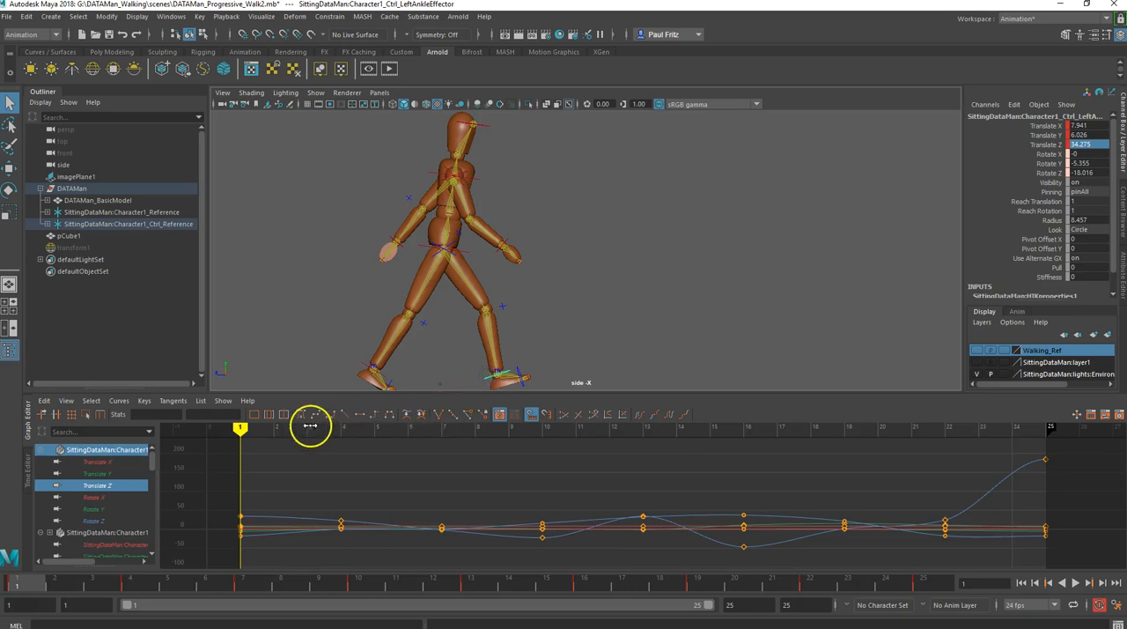
{"action": "left_click", "coordinate": [107, 485]}
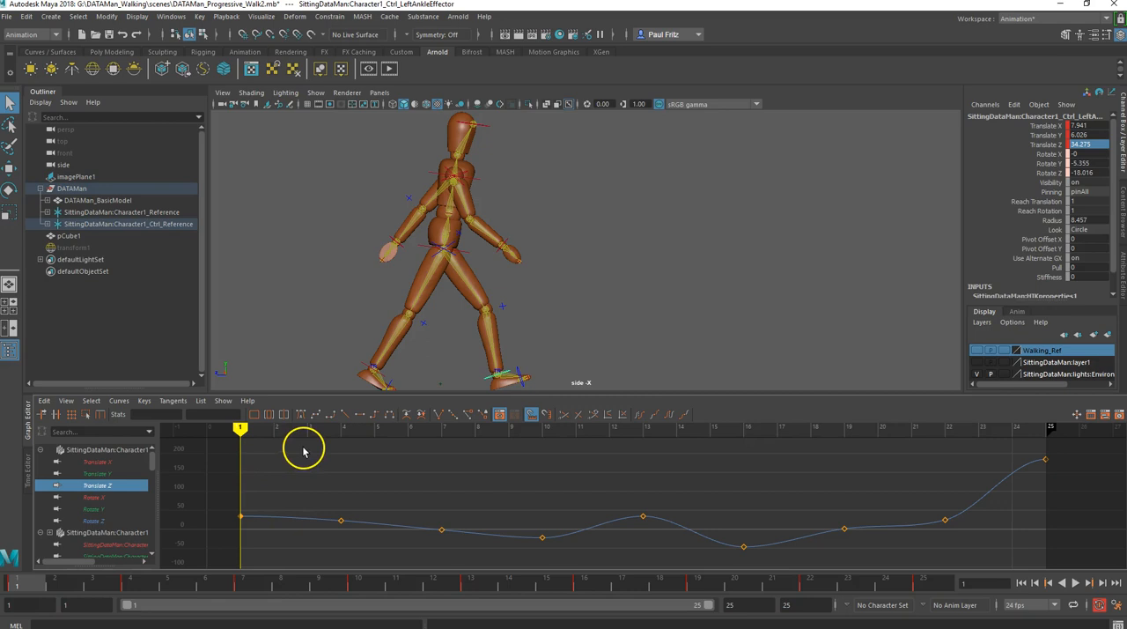
{"action": "left_click_drag", "start_coordinate": [302, 475], "coordinate": [558, 560]}
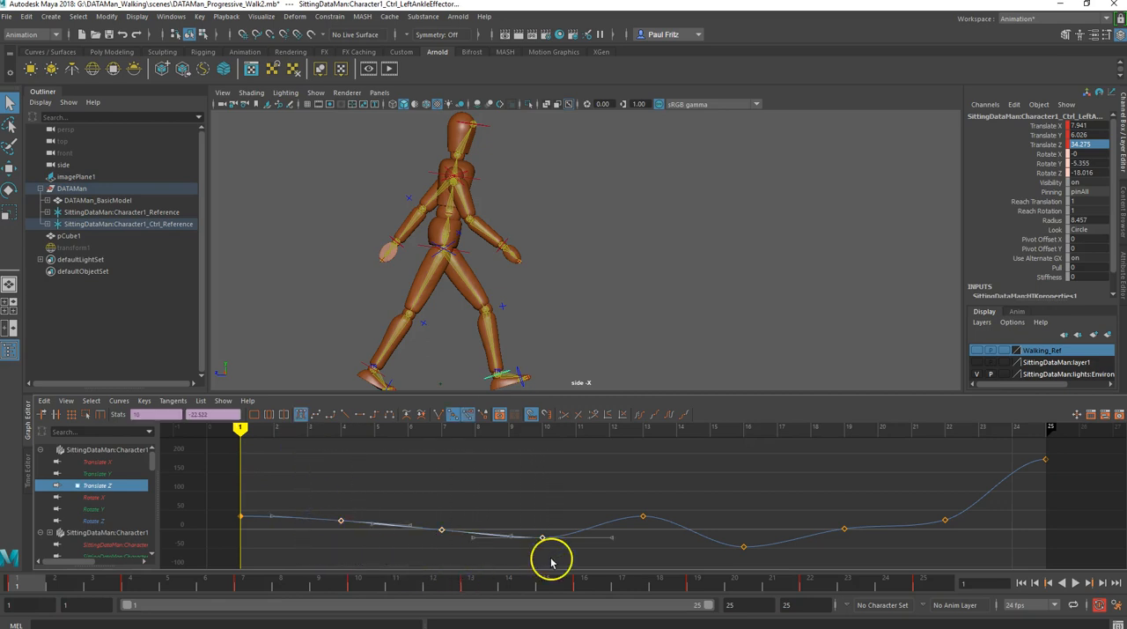
{"action": "key", "text": "Delete"}
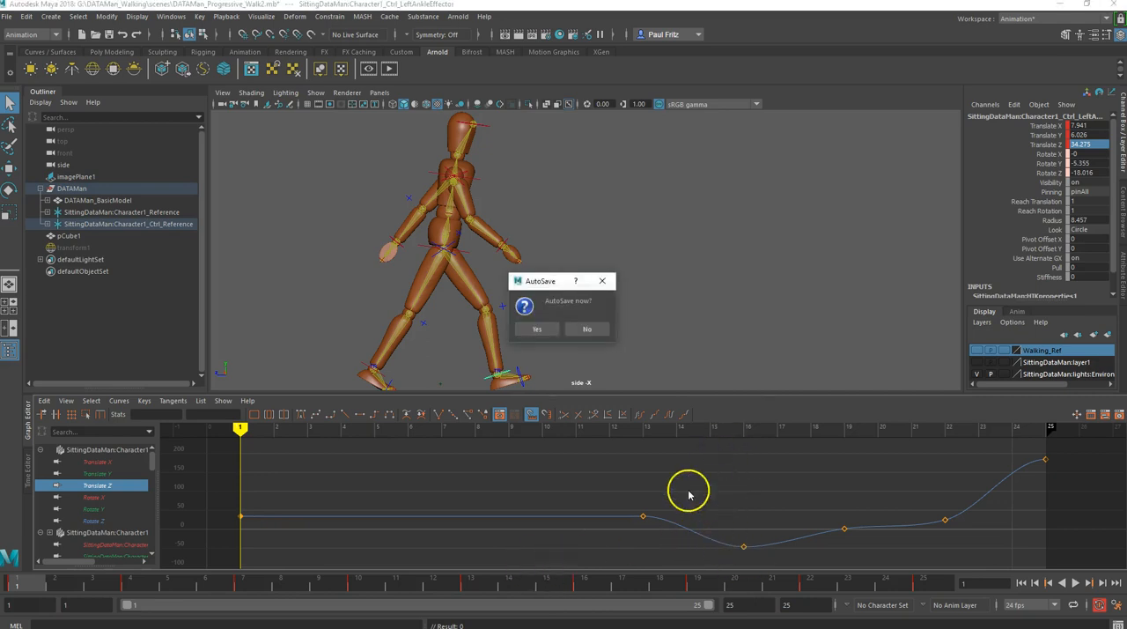
{"action": "left_click", "coordinate": [541, 326]}
- Delete the left ankle effector's Translate Z keys between frames 13 and 25
{"action": "mouse_move", "coordinate": [717, 460]}
{"action": "left_mouse_down"}
{"action": "mouse_move", "coordinate": [652, 493]}
{"action": "mouse_move", "coordinate": [819, 528]}
{"action": "mouse_move", "coordinate": [719, 545]}
{"action": "mouse_move", "coordinate": [659, 536]}
{"action": "mouse_move", "coordinate": [697, 520]}
{"action": "left_mouse_up"}
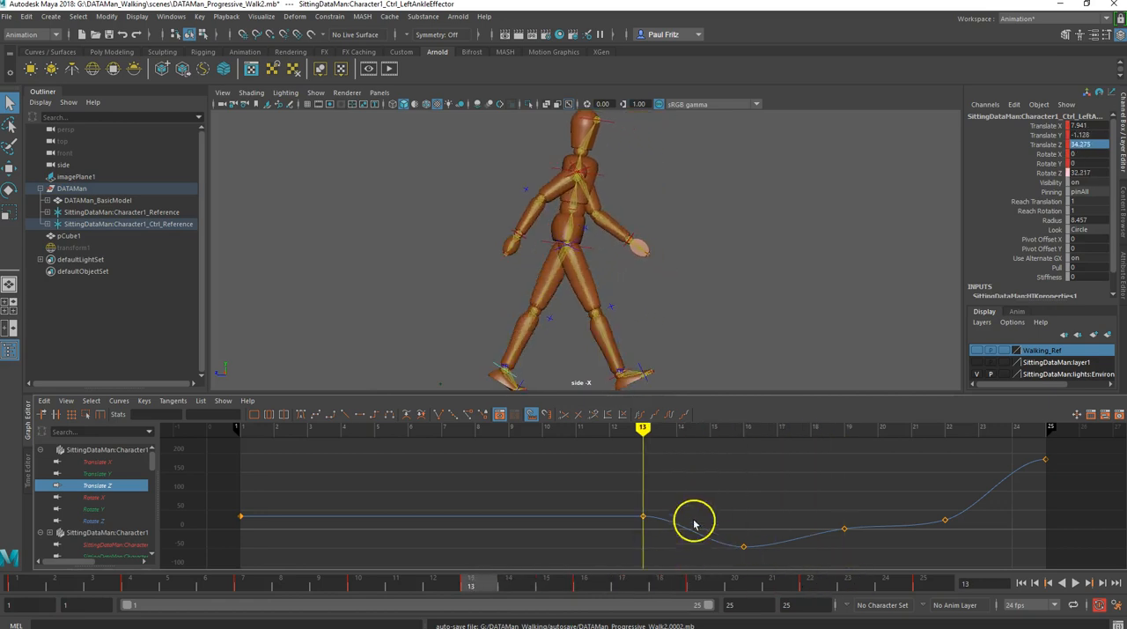
{"action": "left_click_drag", "start_coordinate": [714, 453], "coordinate": [963, 570]}
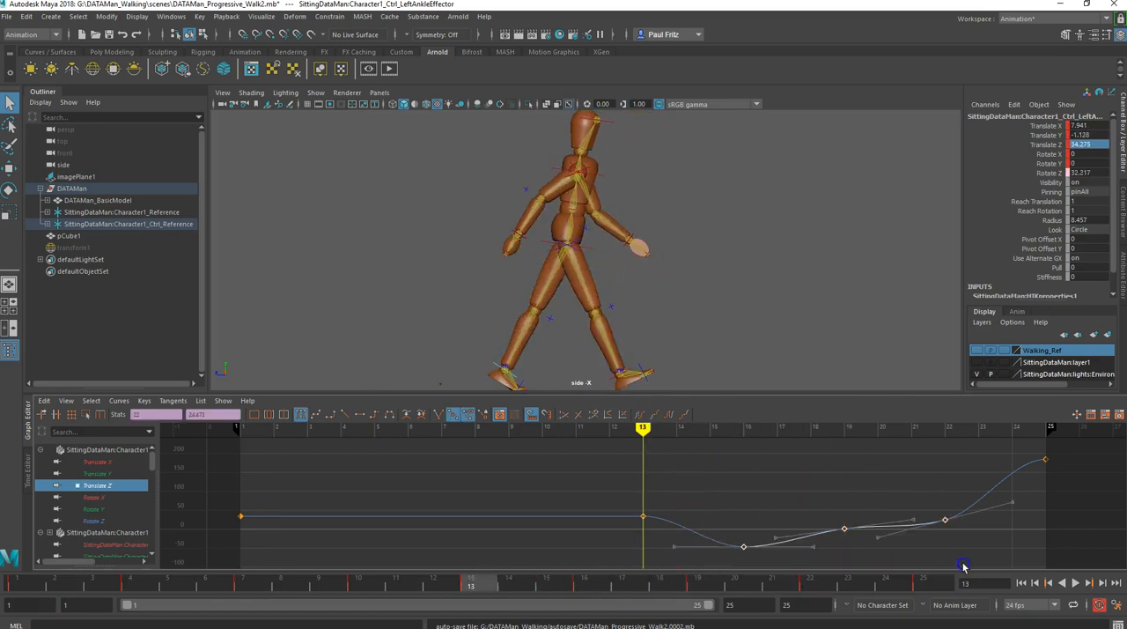
{"action": "key", "text": "Delete"}
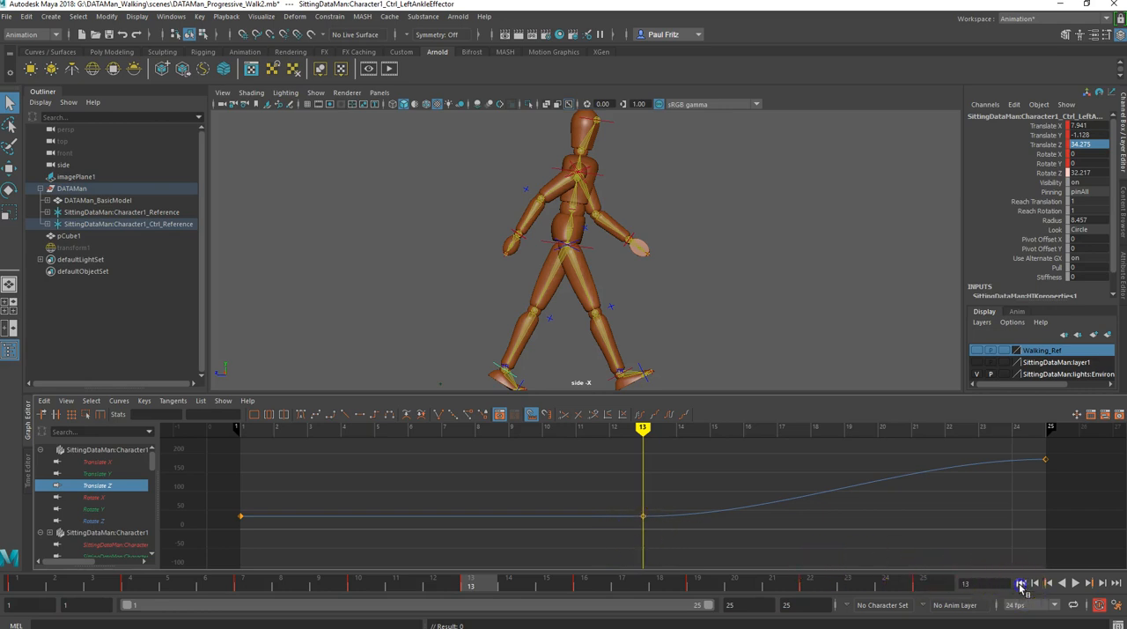
- Play the walk from frame 1 to check the feet's forward motion, and stop the playback
{"action": "left_click", "coordinate": [1021, 581]}
{"action": "left_click", "coordinate": [1070, 583]}
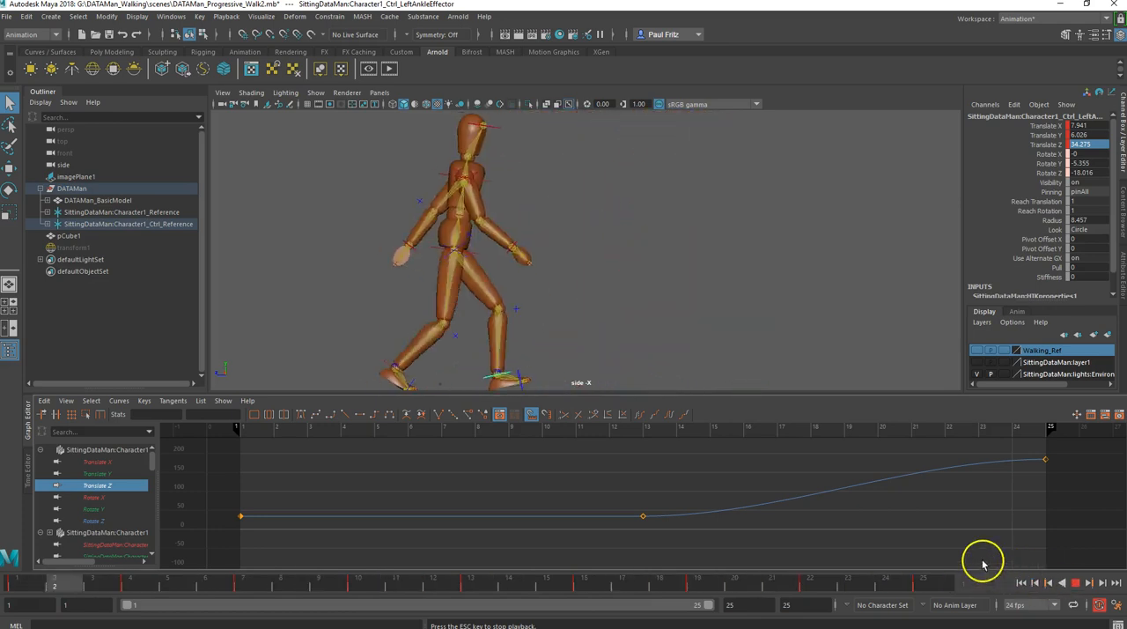
{"action": "left_click", "coordinate": [1075, 582]}
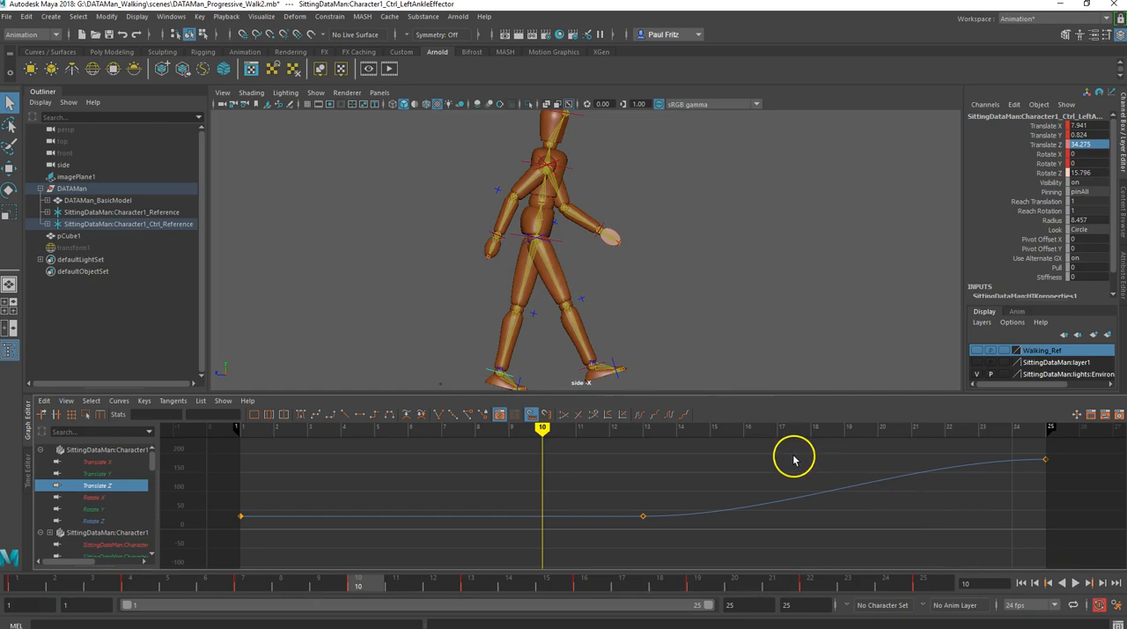